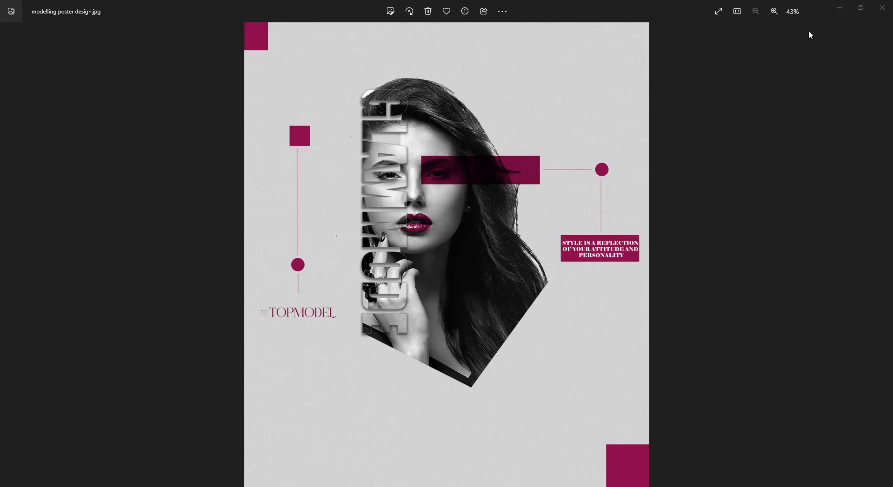
- Check the free download sizes offered for the model portrait on Freepik and switch to Photoshop
left_click(839, 8)
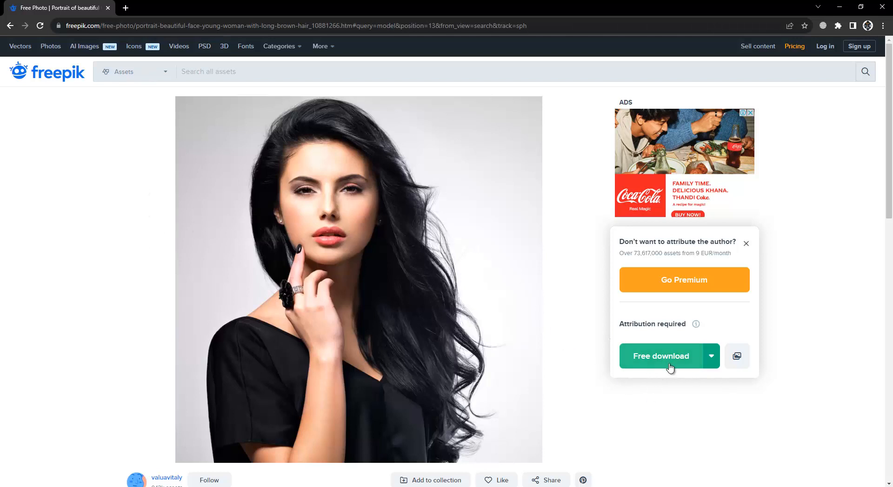
left_click(712, 362)
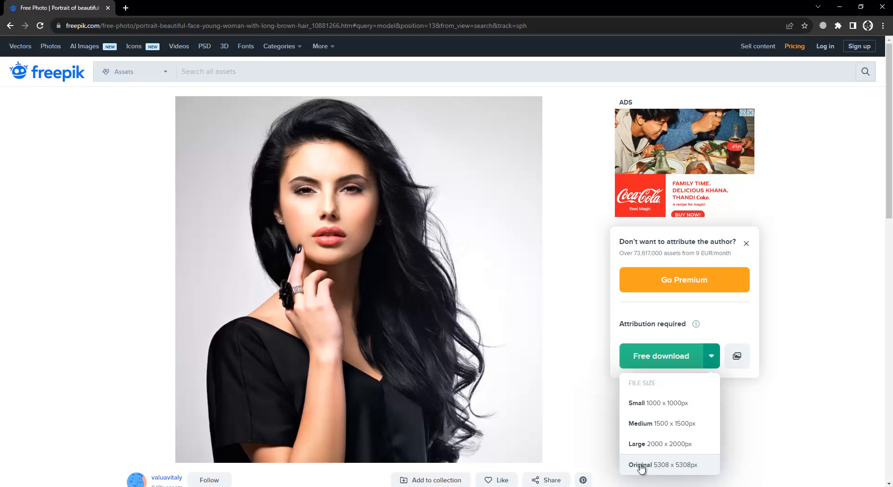
left_click(846, 180)
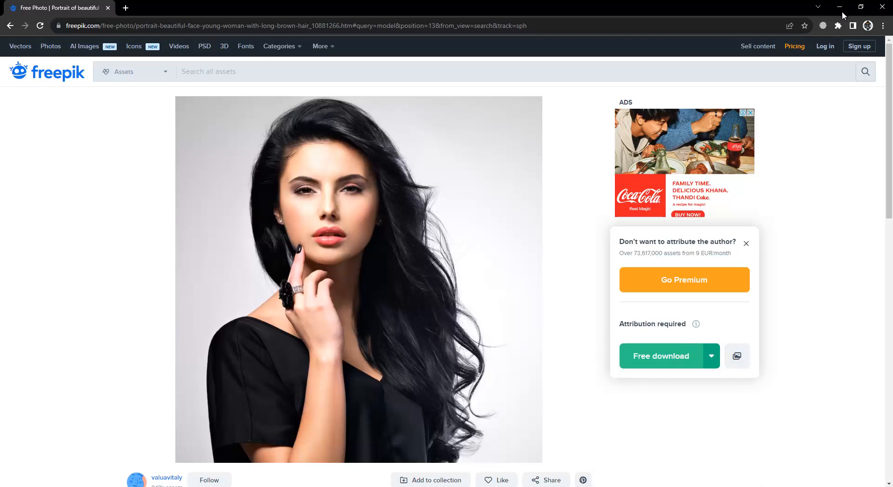
left_click(840, 9)
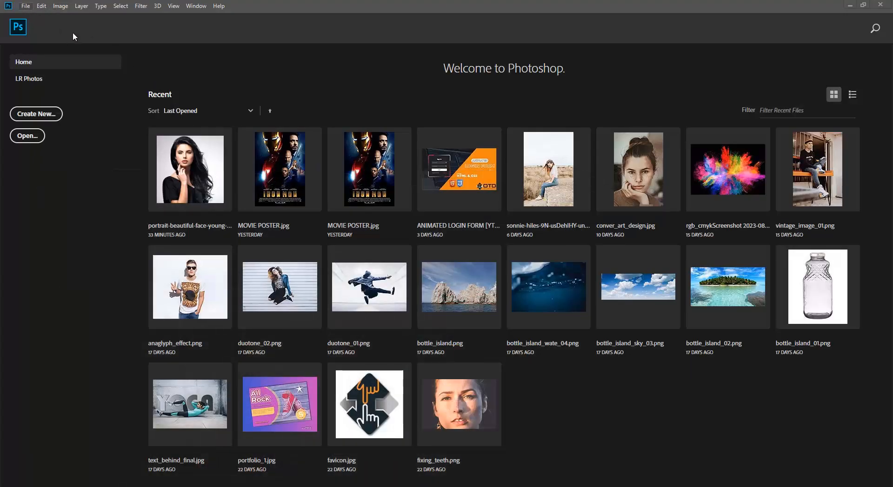
- Create a new portrait document of 2000 x 2300 pixels at 300 pixels/inch in RGB Color, without artboards
left_click(26, 6)
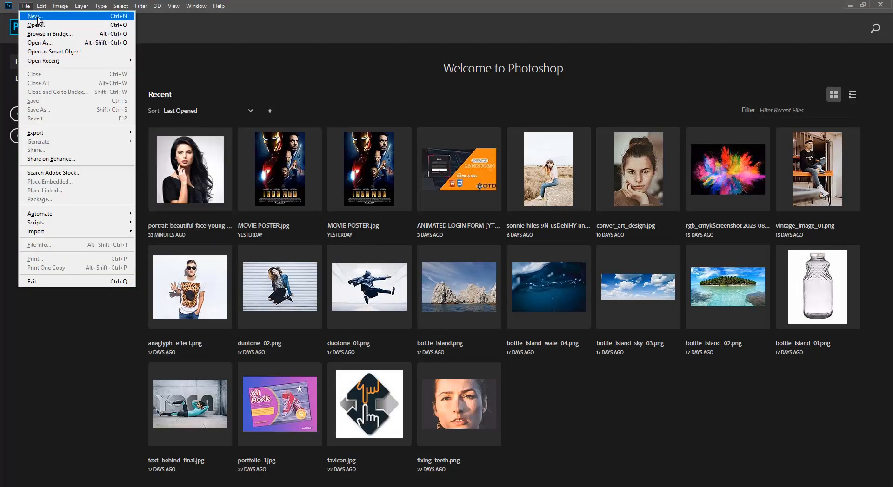
left_click(33, 16)
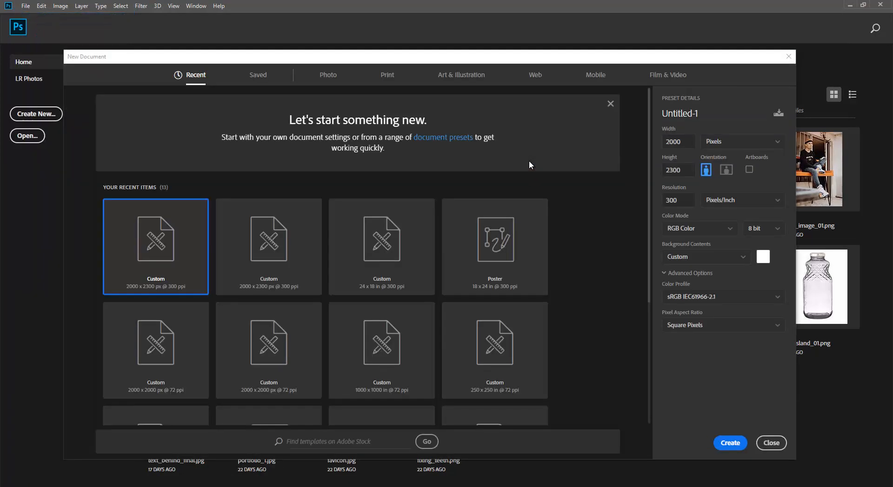
left_click(268, 242)
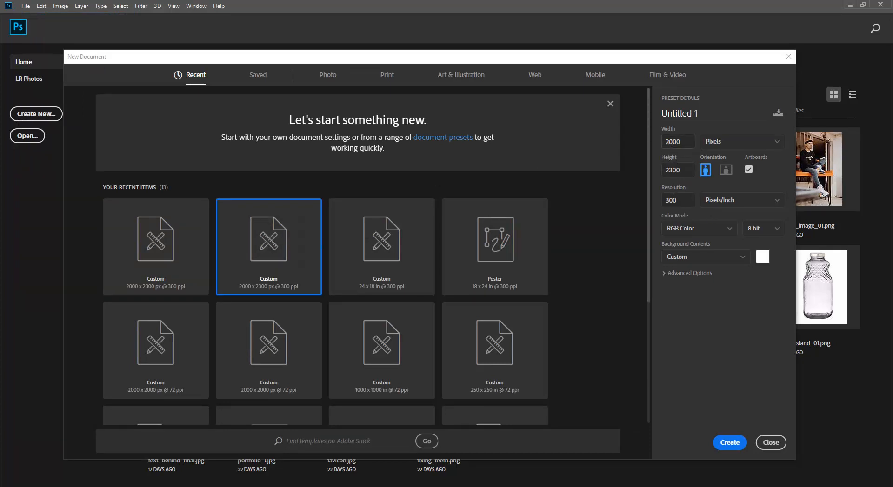
left_click(664, 170)
left_click(749, 170)
left_click_drag(689, 206, 664, 204)
left_click(728, 442)
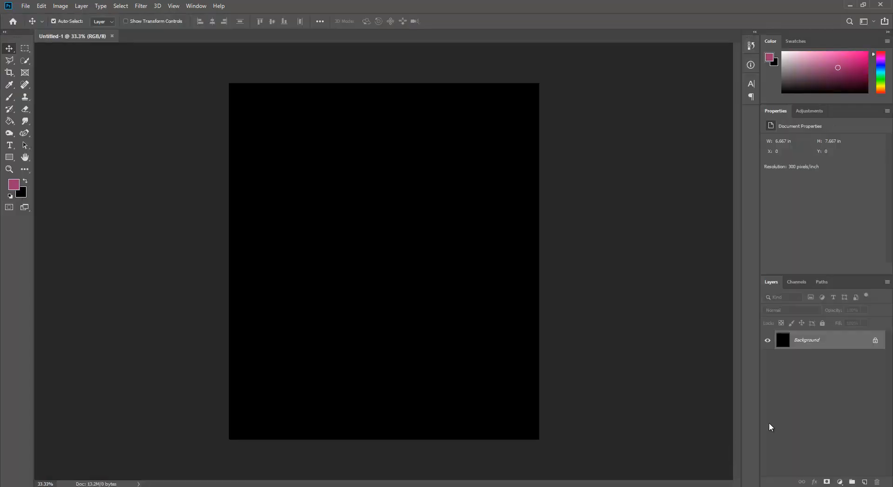
- Convert the background to a regular layer and add a Solid Color fill layer in light gray c6c6c6
double_click(784, 345)
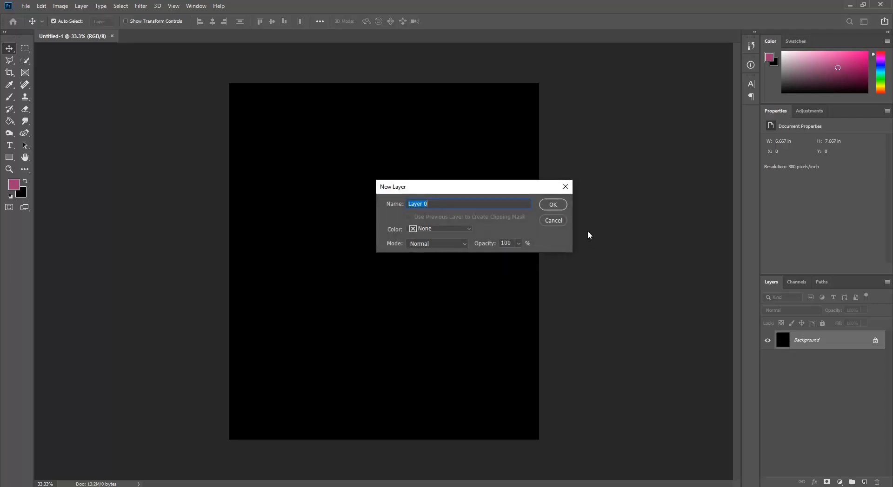
left_click(553, 204)
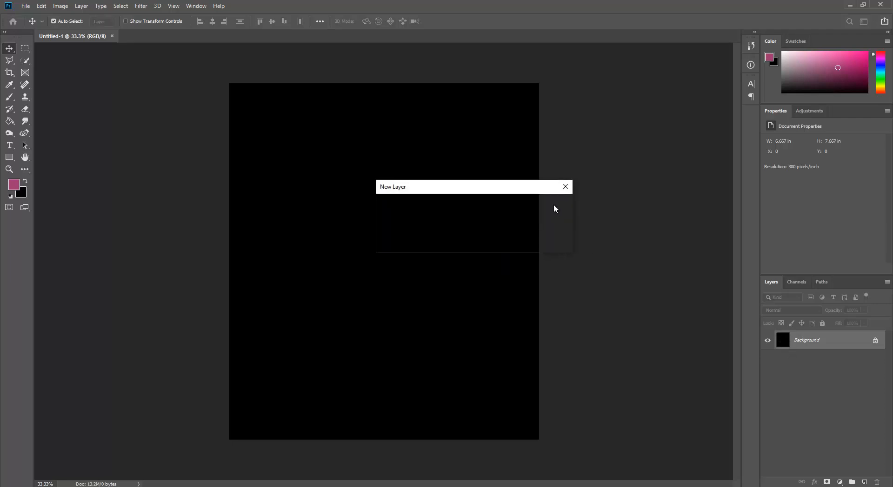
left_click(839, 482)
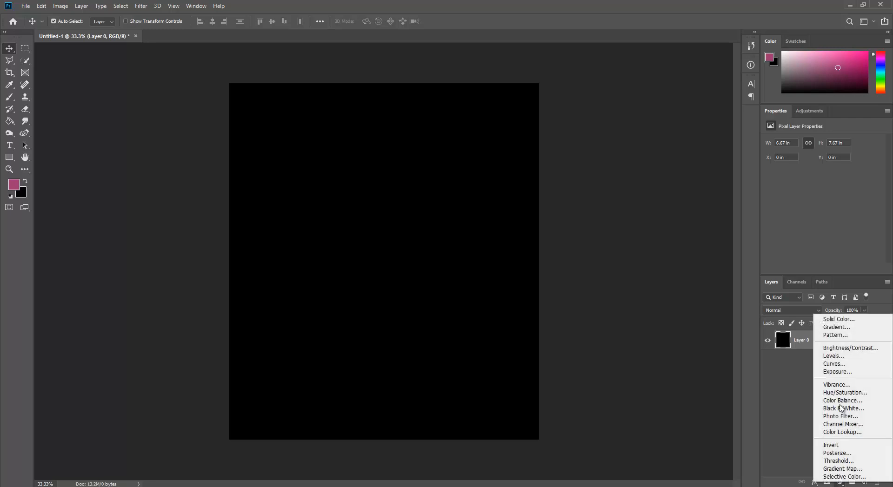
left_click(834, 321)
left_click_drag(588, 274, 511, 267)
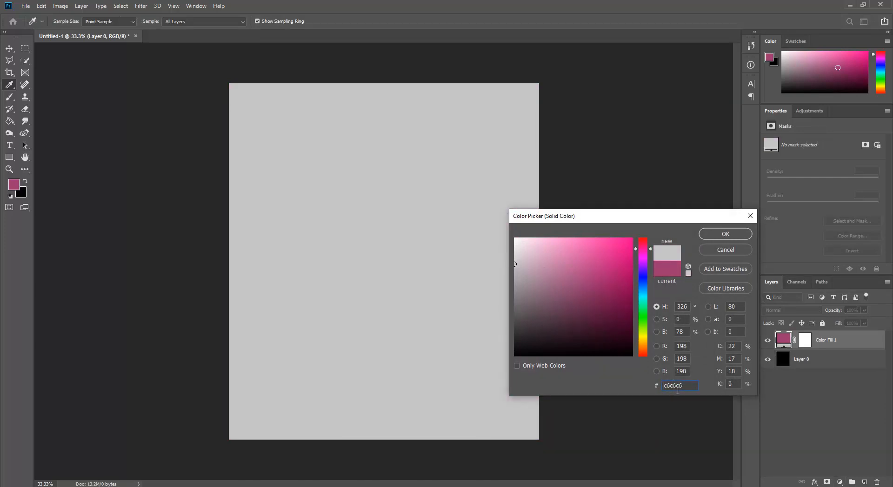
left_click(721, 235)
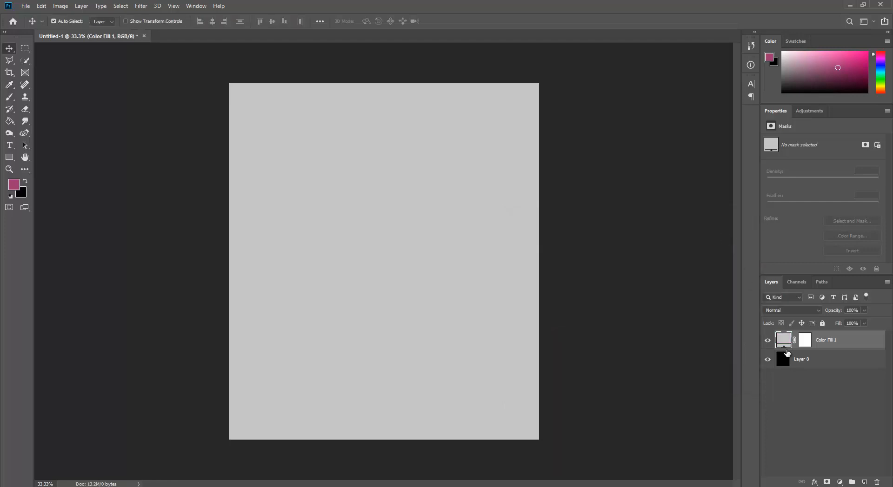
- Convert the gray fill layer to a smart object and apply Add Noise with 6.30% and Gaussian distribution
left_click(125, 9)
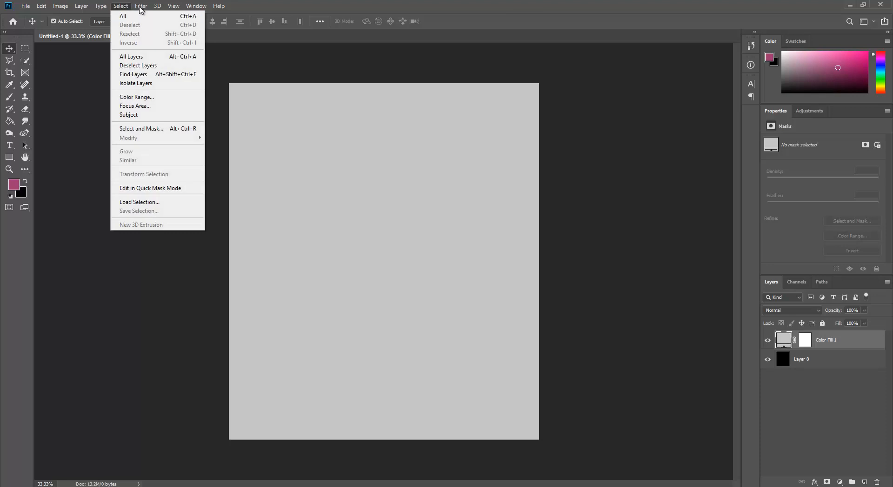
mouse_move(142, 8)
mouse_move(170, 141)
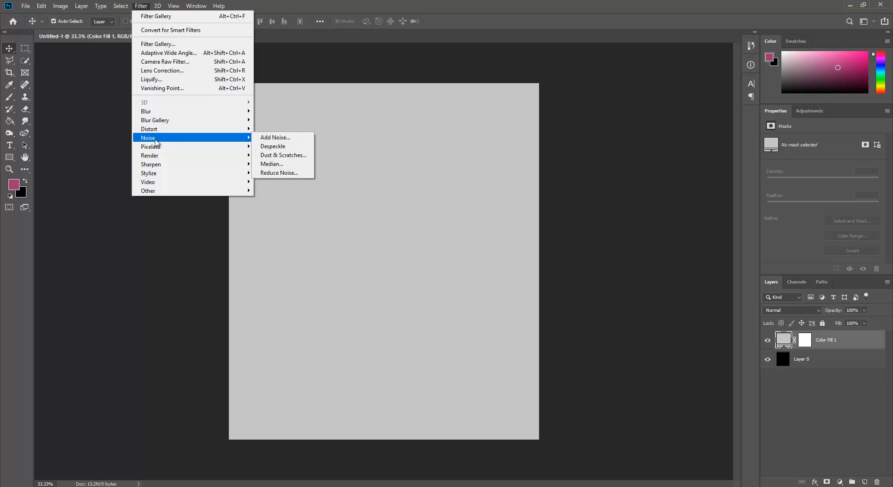
left_click(281, 138)
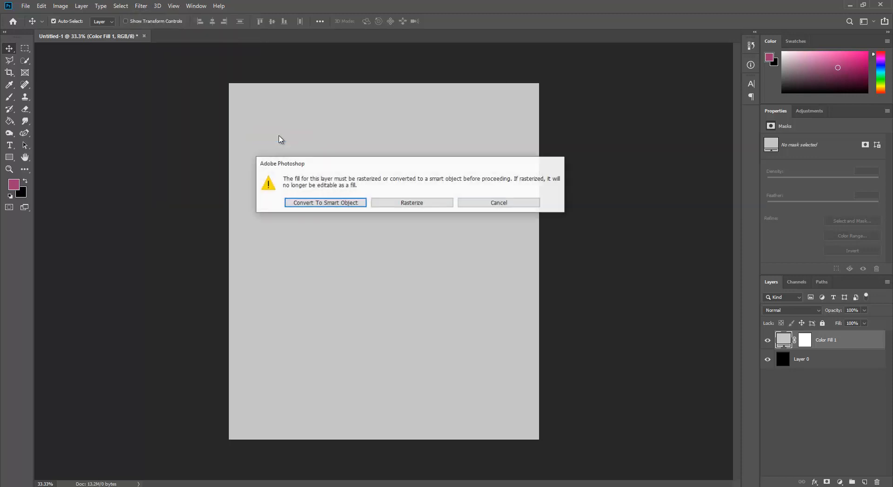
left_click(332, 205)
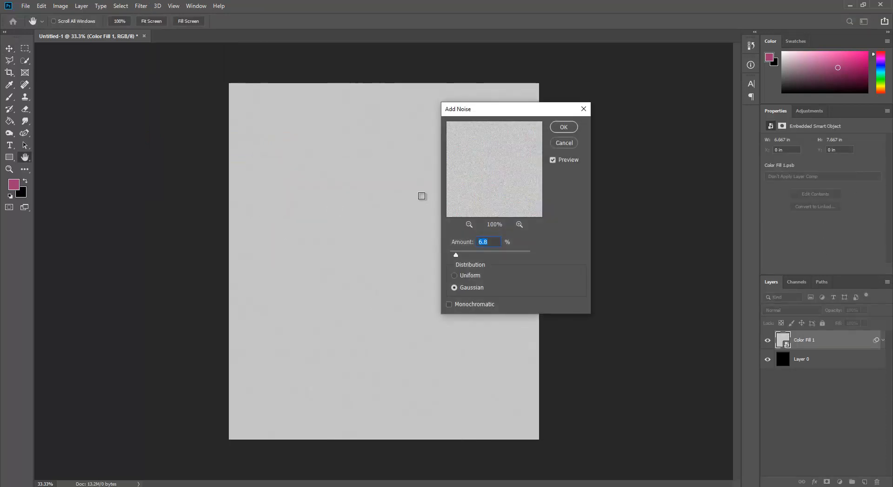
left_click(455, 275)
left_click(492, 251)
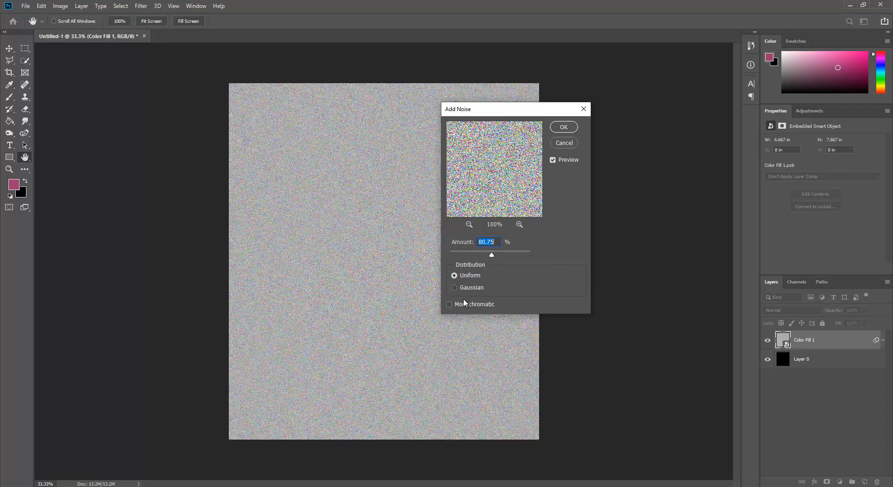
left_click(457, 287)
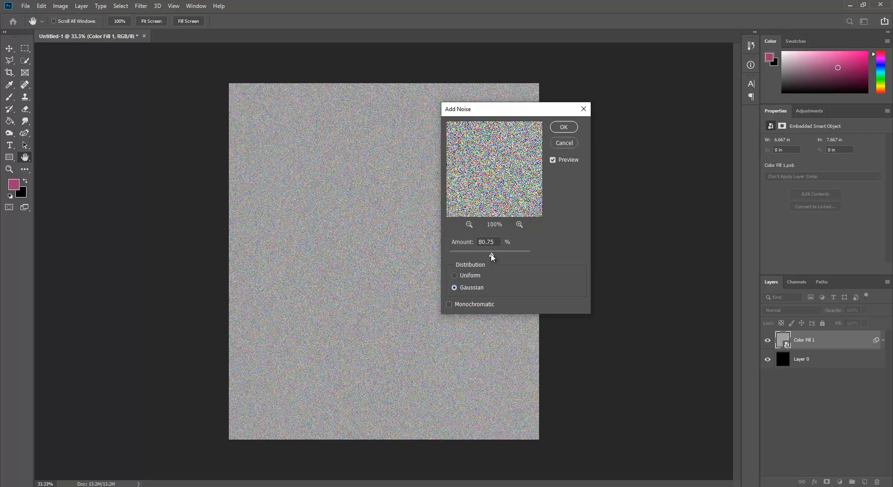
left_click_drag(491, 255, 454, 259)
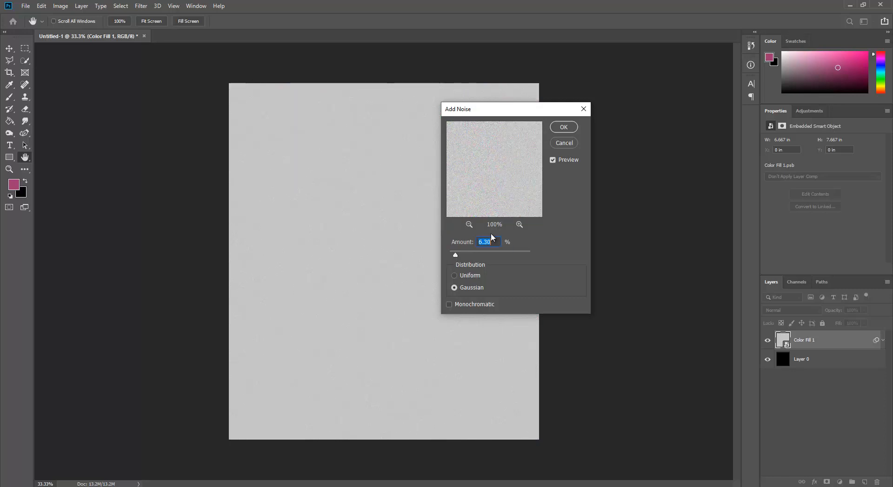
left_click(563, 127)
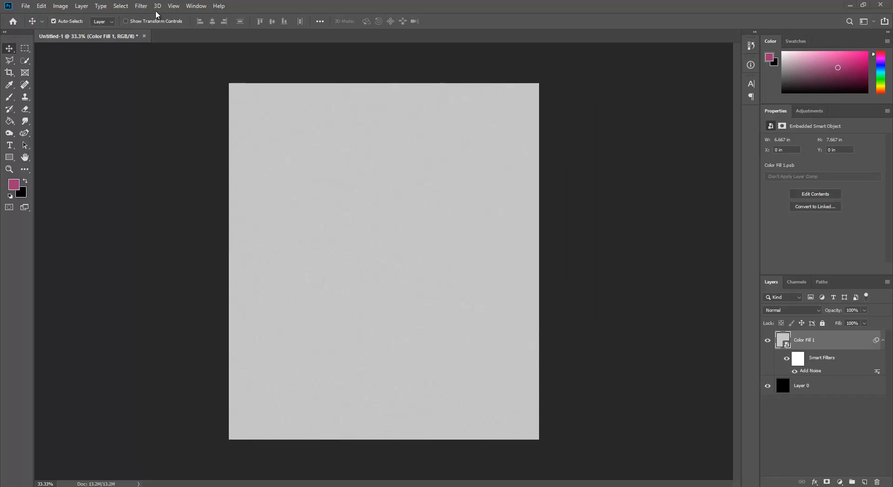
- Apply a Gaussian Blur with a radius of about 1.5 pixels to the noisy gray fill layer
left_click(141, 5)
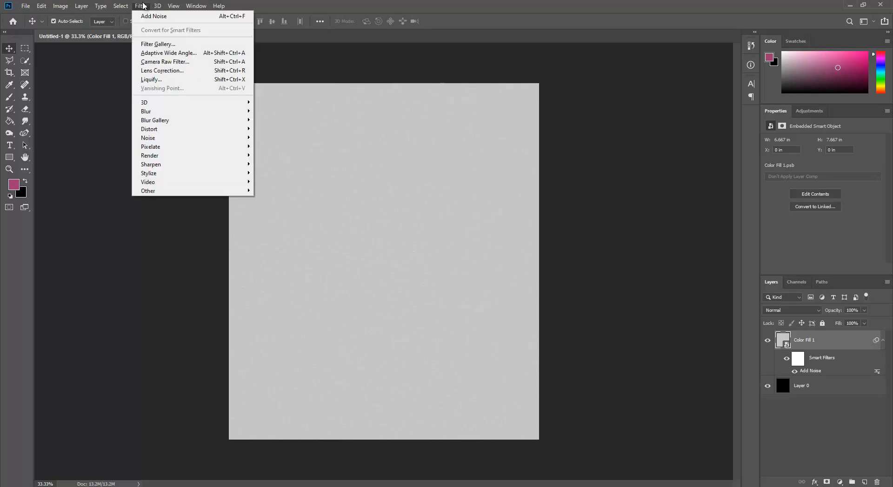
mouse_move(190, 113)
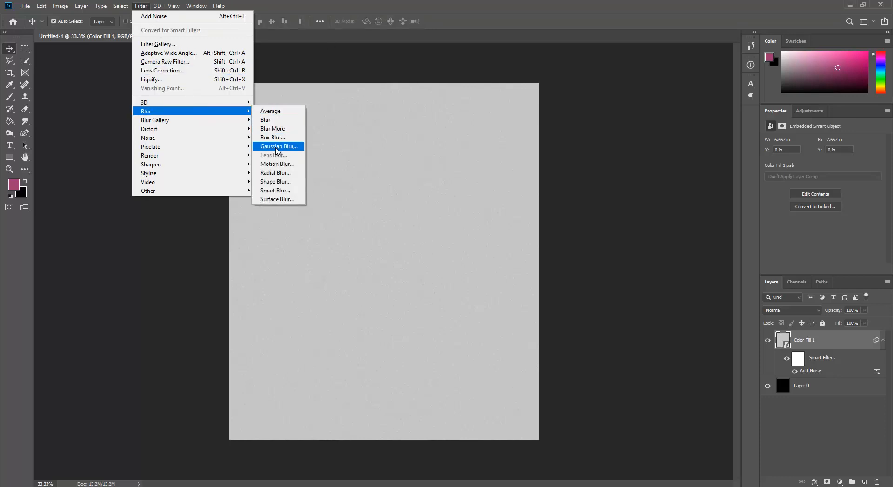
left_click(277, 150)
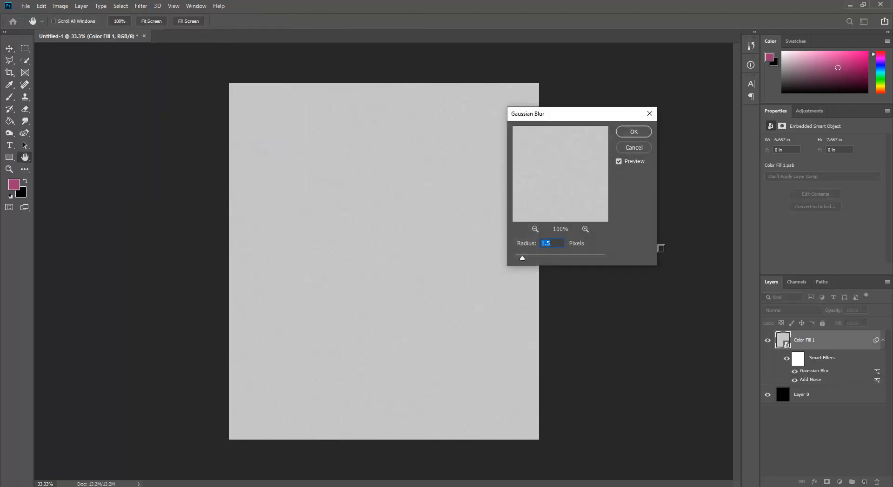
left_click_drag(552, 259, 522, 259)
left_click(618, 162)
left_click(619, 161)
left_click(640, 132)
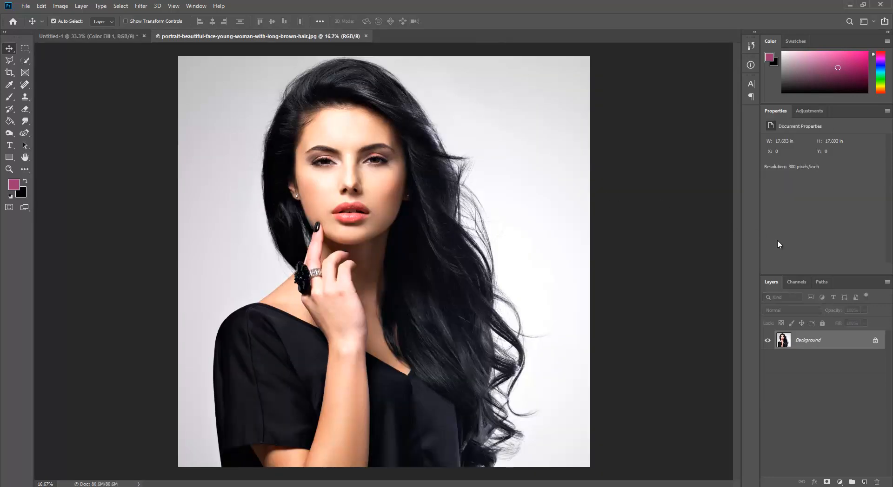
- Convert the portrait photo's background to a regular layer and select the woman with Select Subject
double_click(785, 345)
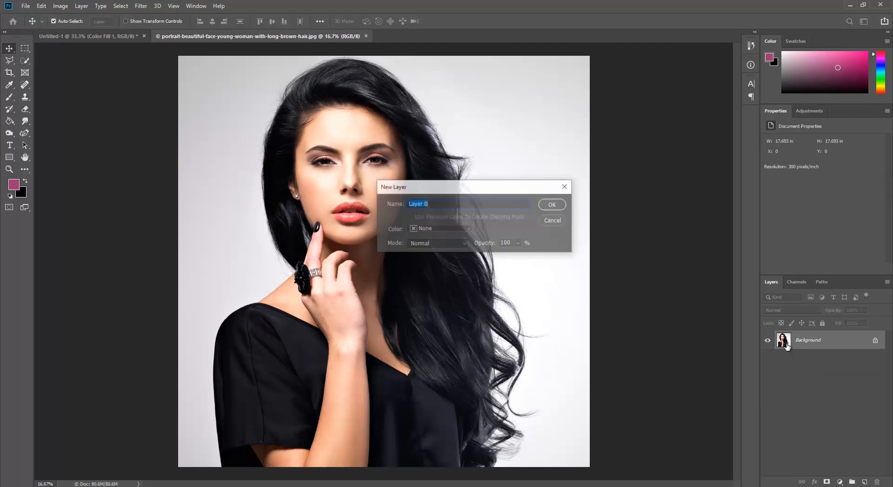
left_click(552, 206)
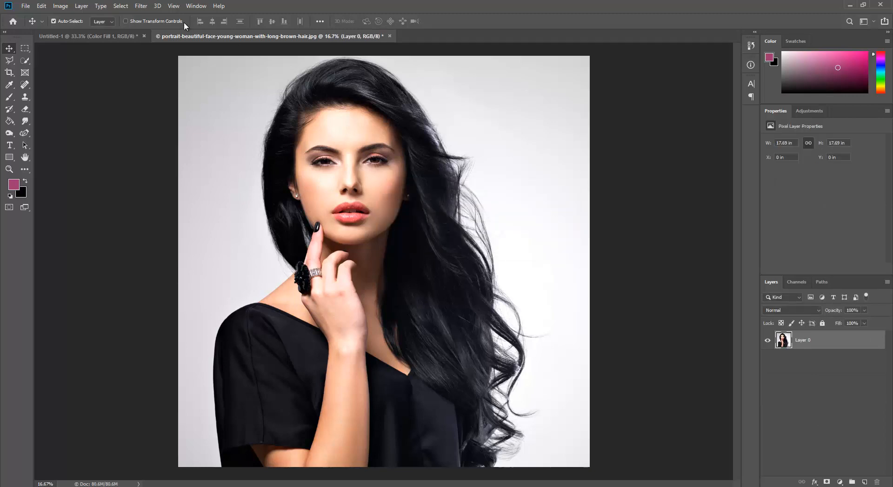
left_click(121, 6)
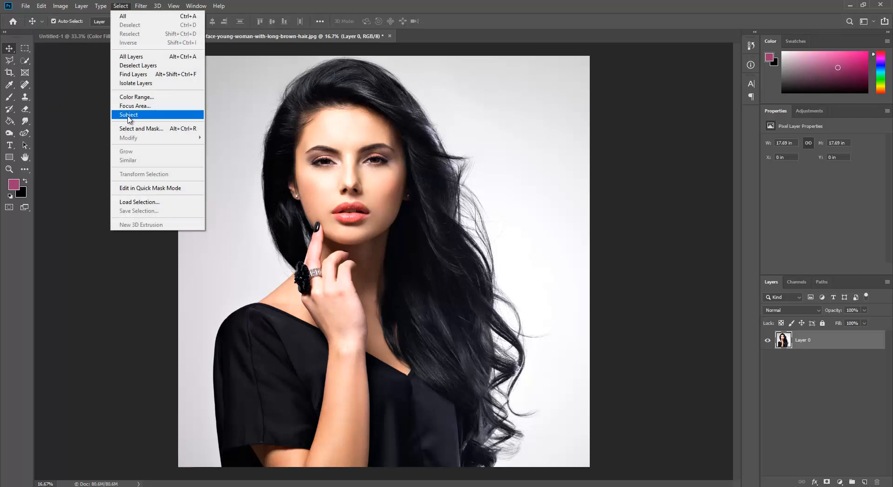
left_click(128, 116)
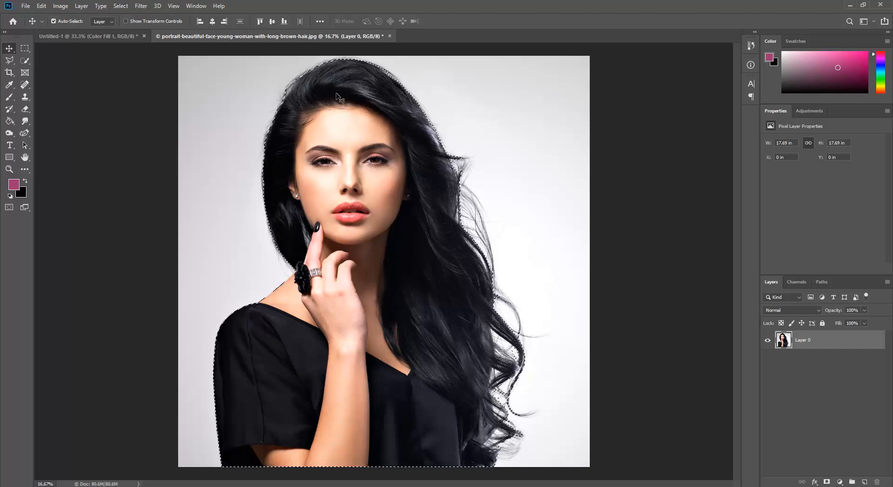
- Subtract an angular area below the shoulders and hair from the selection with the Polygonal Lasso and mask the layer to the remaining selection
left_click(11, 64)
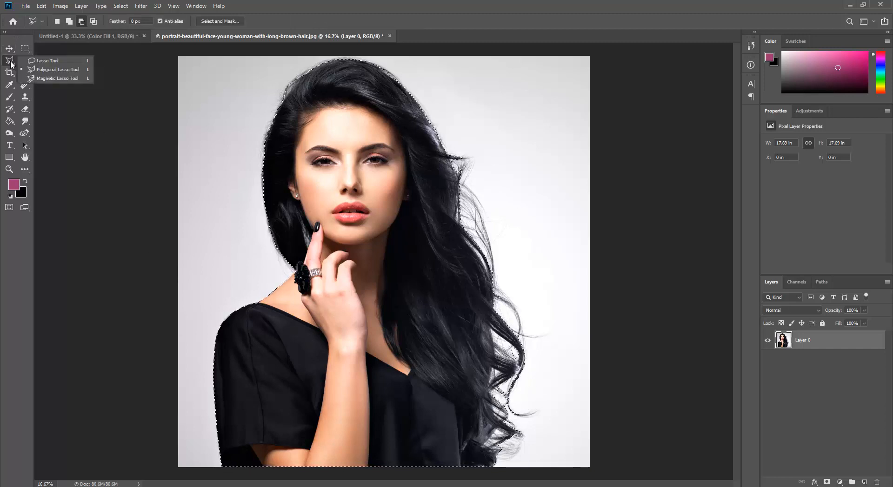
left_click(60, 73)
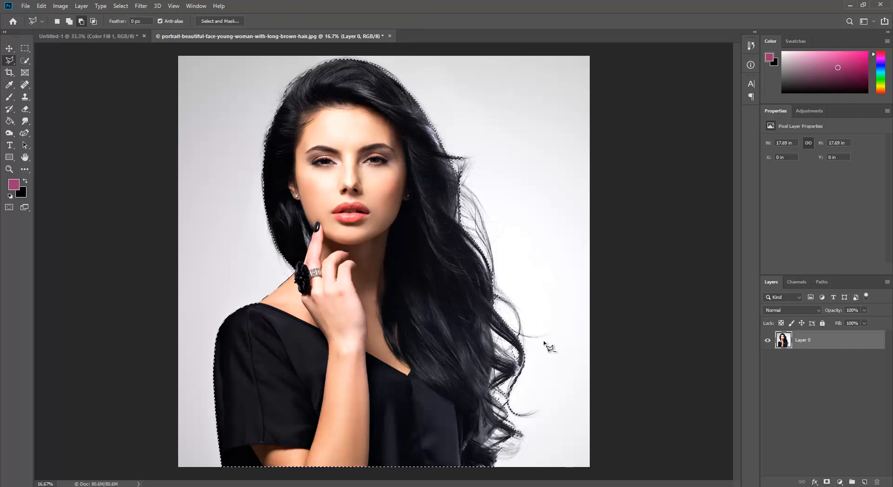
left_click(545, 230)
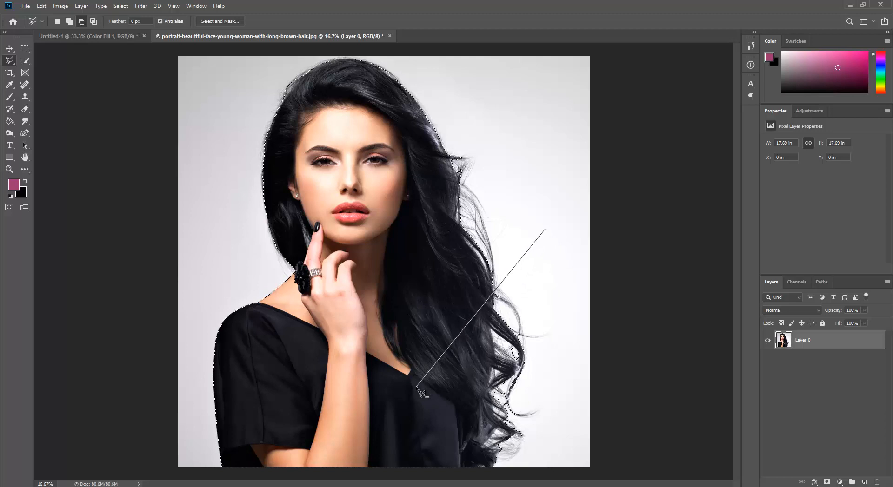
left_click(417, 386)
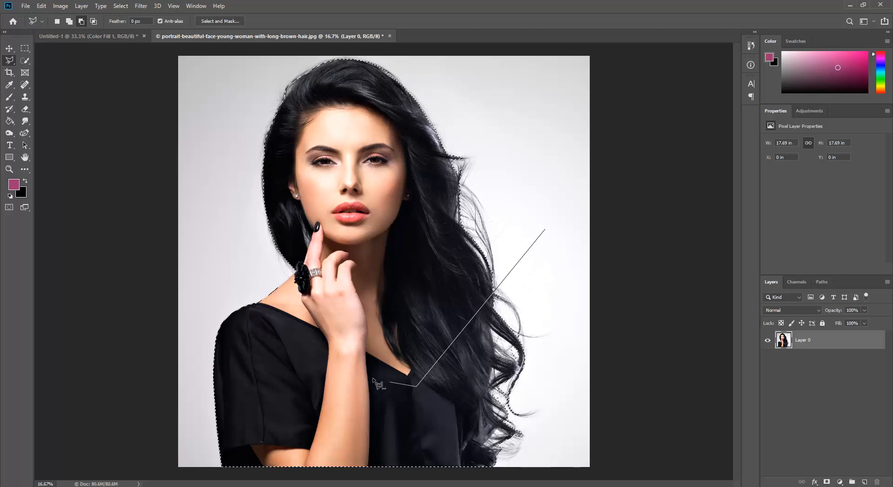
left_click(228, 298)
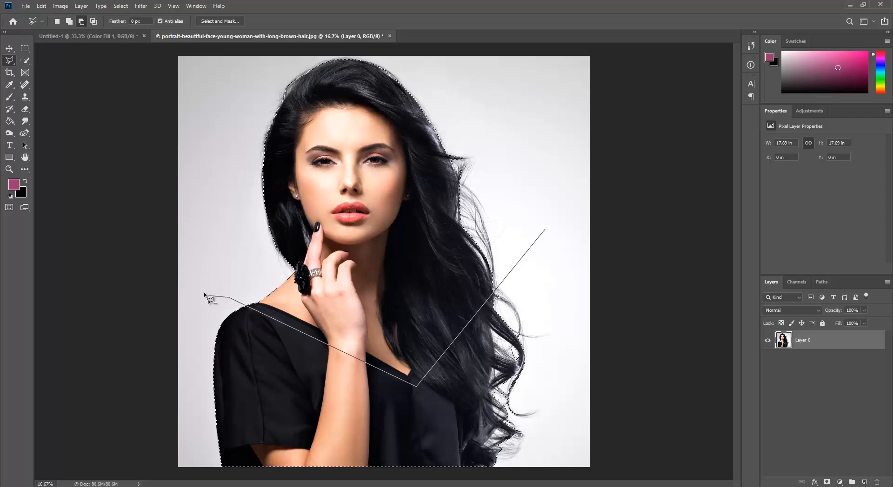
left_click(195, 298)
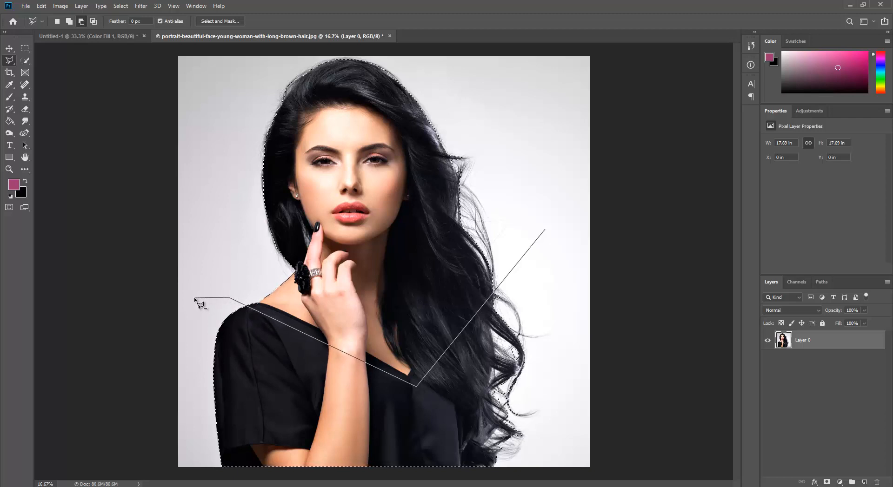
left_click(192, 471)
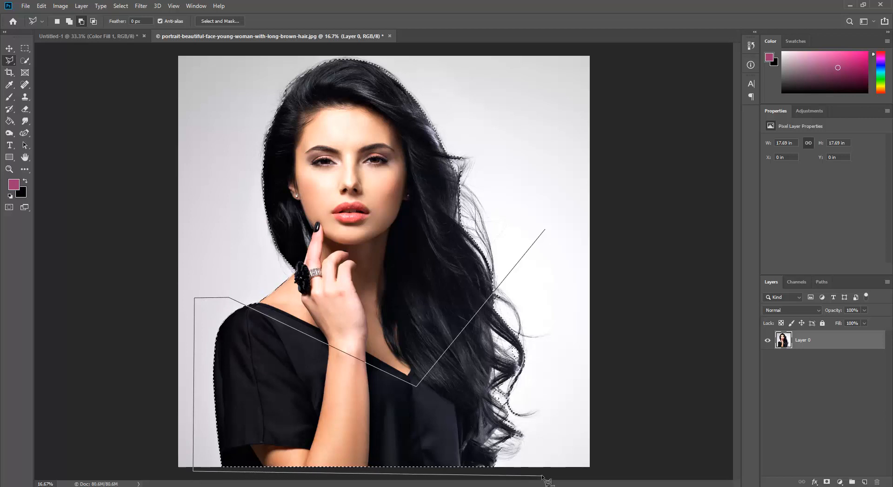
left_click(570, 474)
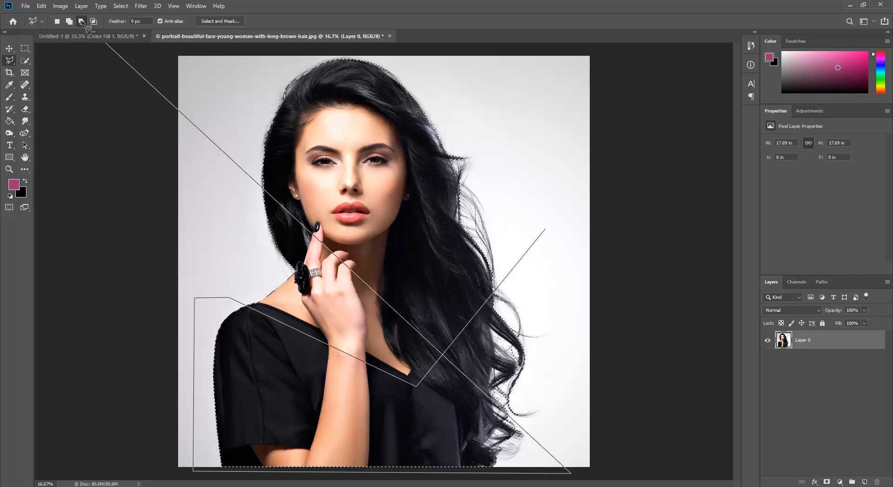
left_click(545, 230)
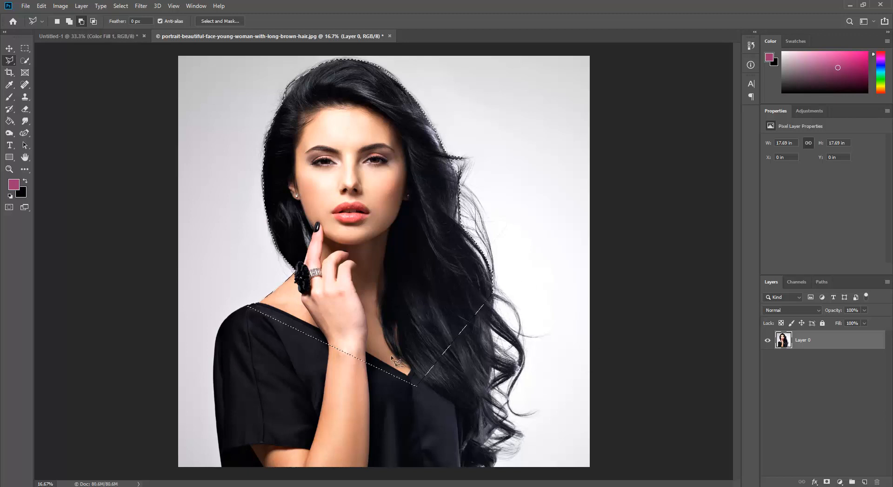
left_click(827, 483)
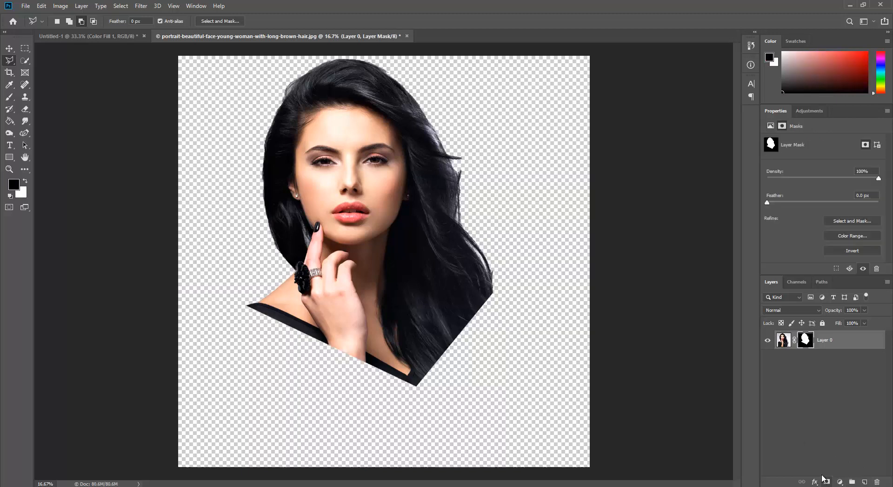
- Bring the masked portrait into the Untitled-1 poster and scale it down proportionally to 36.77%
left_click(9, 49)
left_click_drag(343, 150, 393, 261)
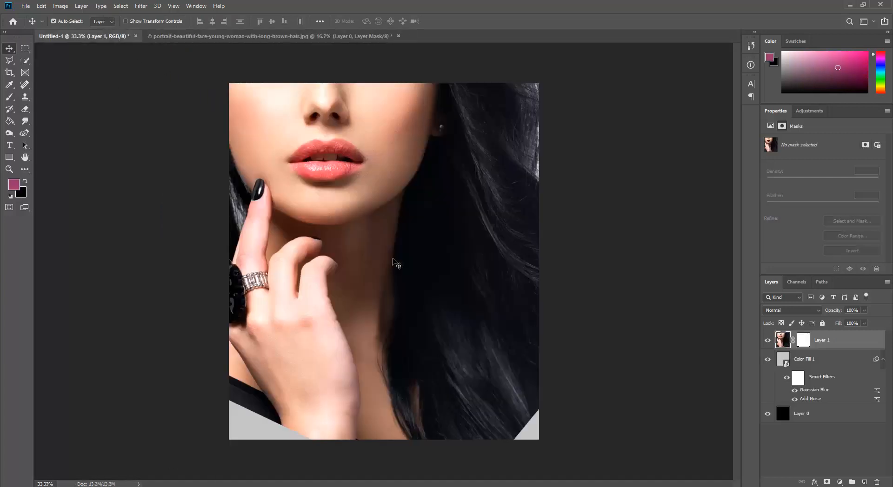
key("ctrl")
key("ctrl+t")
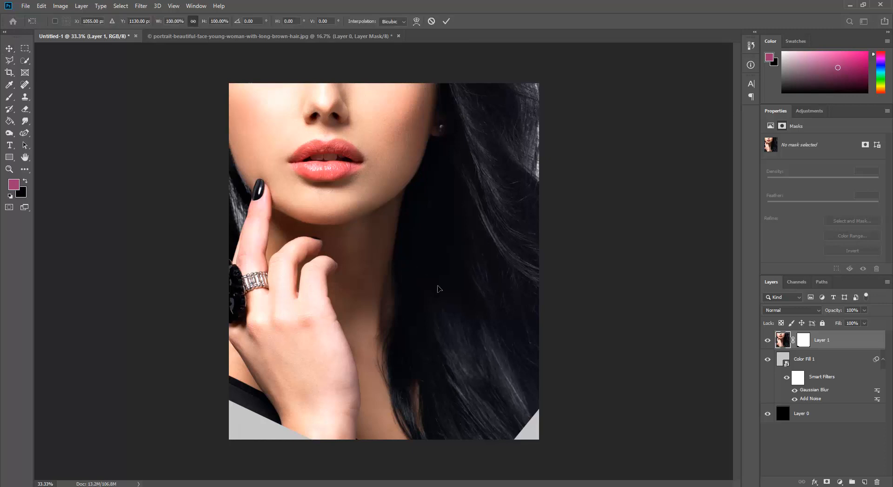
key("ctrl+0")
scroll(438, 287, "down", 1)
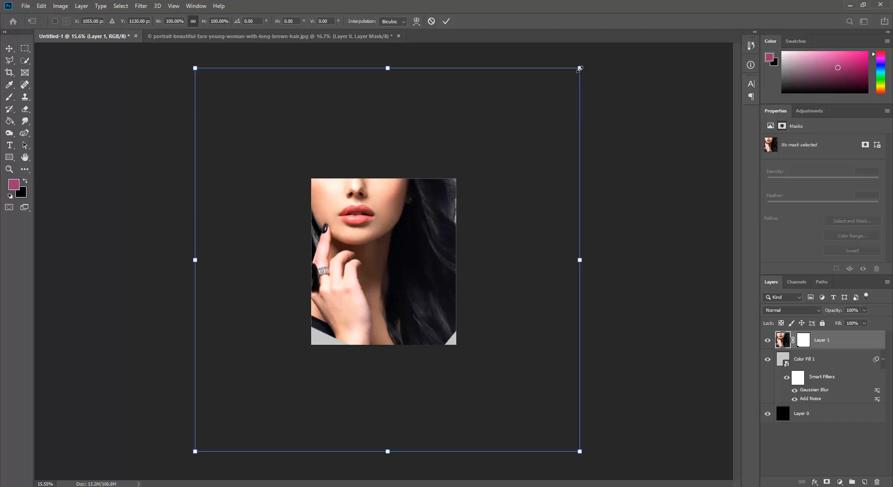
left_click_drag(580, 69, 337, 313)
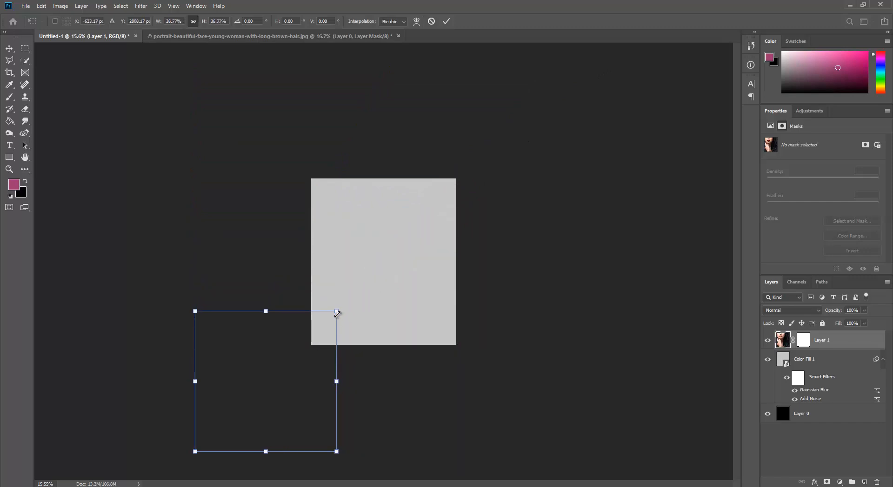
- Position the scaled portrait near the centre of the gray poster, apply the transform and shift the portrait slightly to the right
left_click_drag(233, 377, 356, 259)
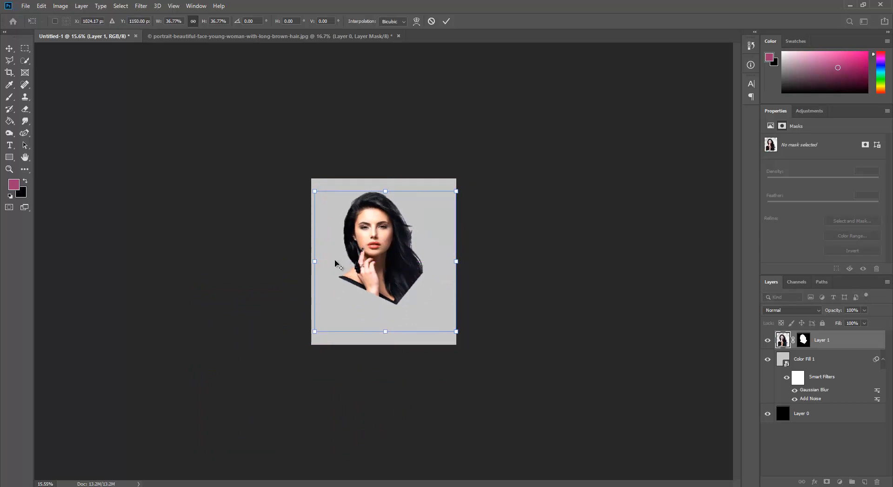
key("ctrl+plus")
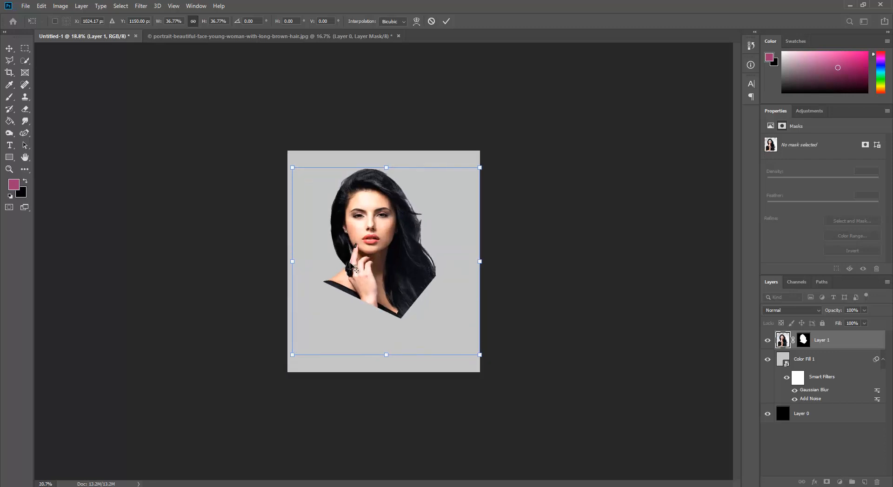
scroll(350, 263, "up", 7)
scroll(629, 266, "up", 3)
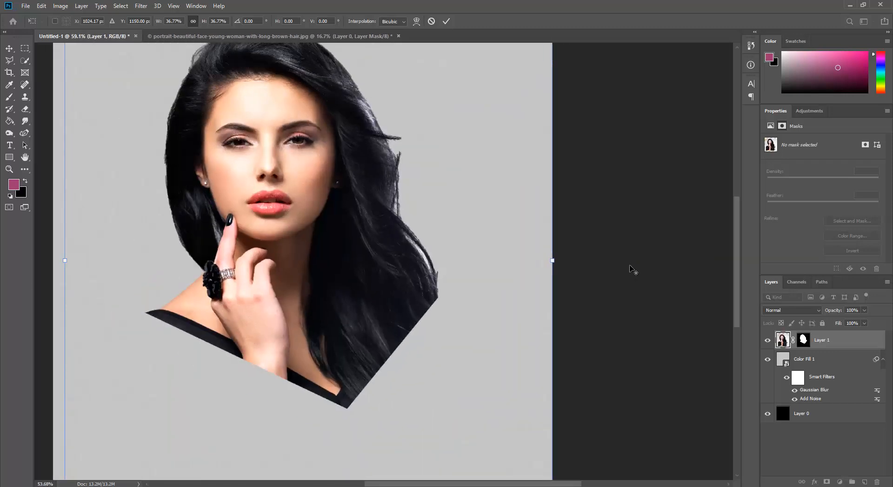
scroll(632, 269, "down", 3)
scroll(632, 269, "up", 2)
scroll(632, 269, "down", 2)
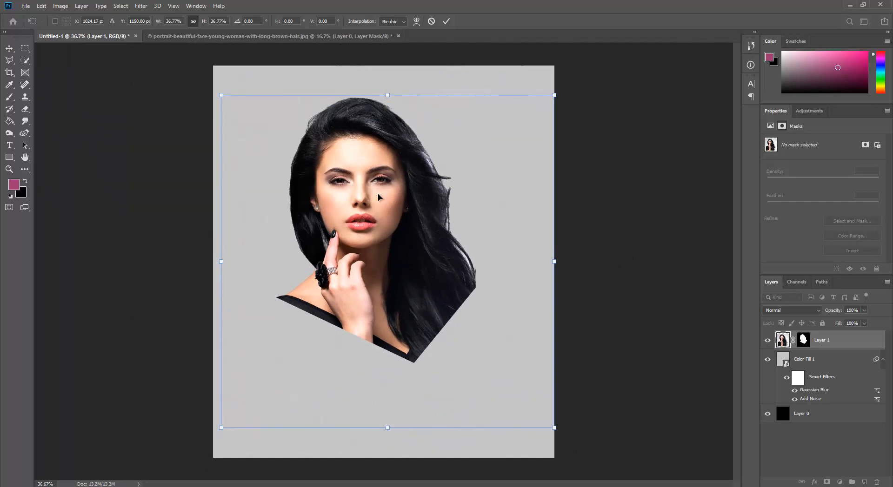
key("Return")
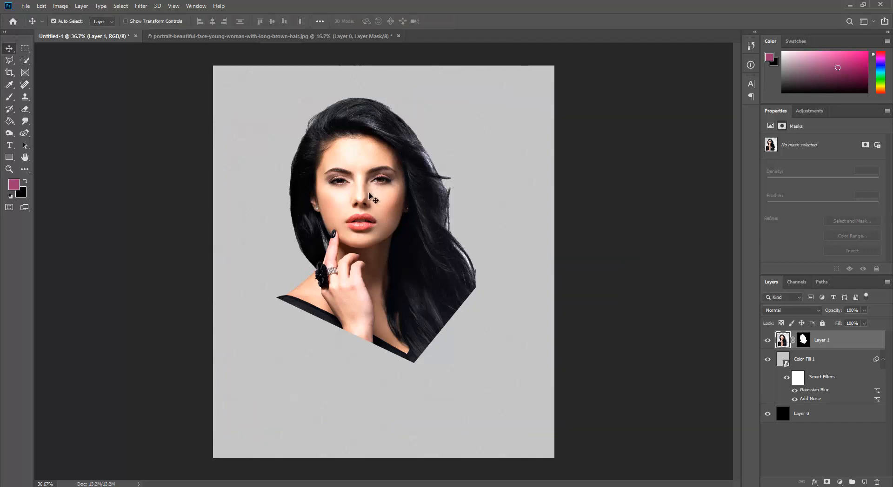
mouse_move(365, 196)
left_mouse_down()
mouse_move(356, 195)
mouse_move(384, 199)
mouse_move(357, 197)
mouse_move(380, 197)
mouse_move(365, 196)
left_mouse_up()
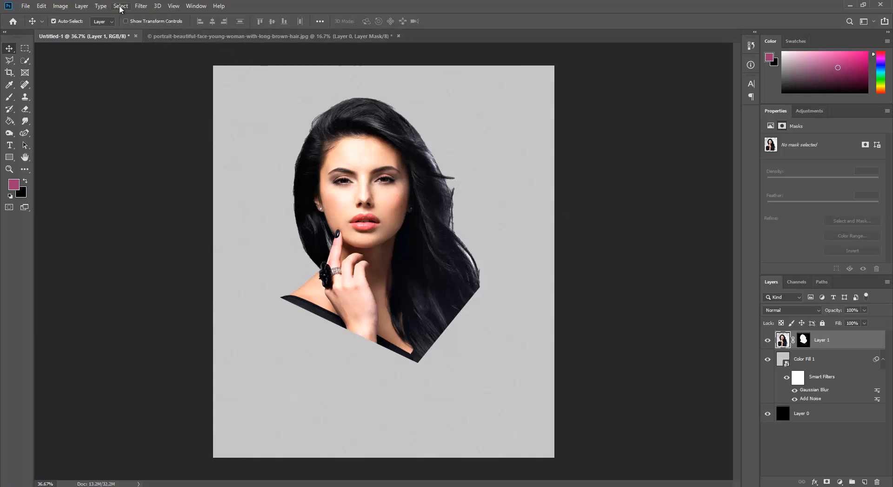
- Apply the Filter Gallery's Paint Daubs effect to the portrait with Brush Size 3, Sharpness 5 and the Simple brush type
left_click(141, 6)
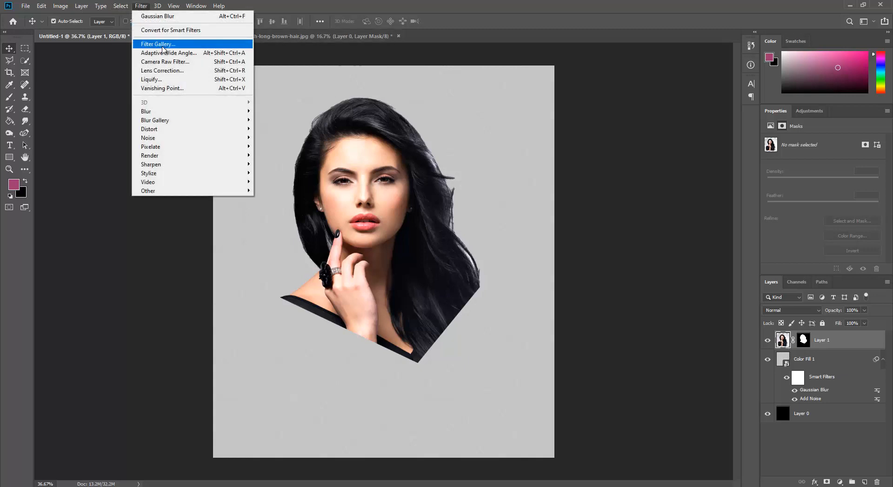
left_click(162, 46)
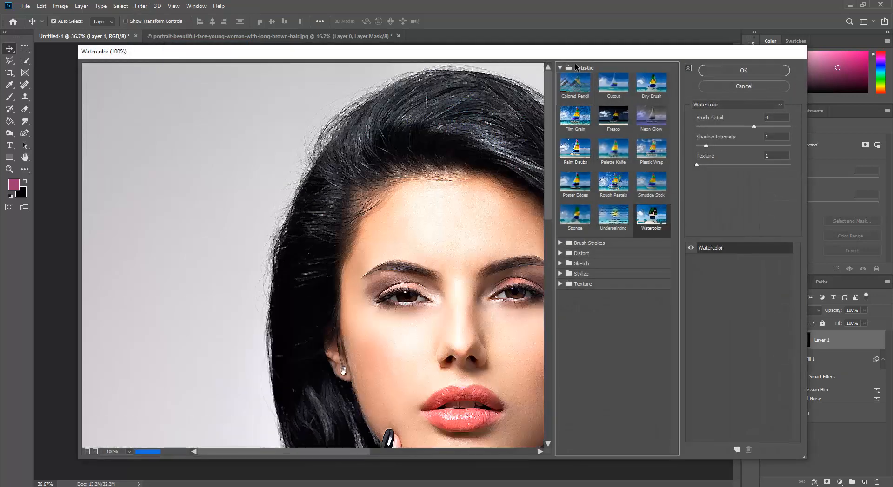
left_click(576, 67)
left_click(574, 69)
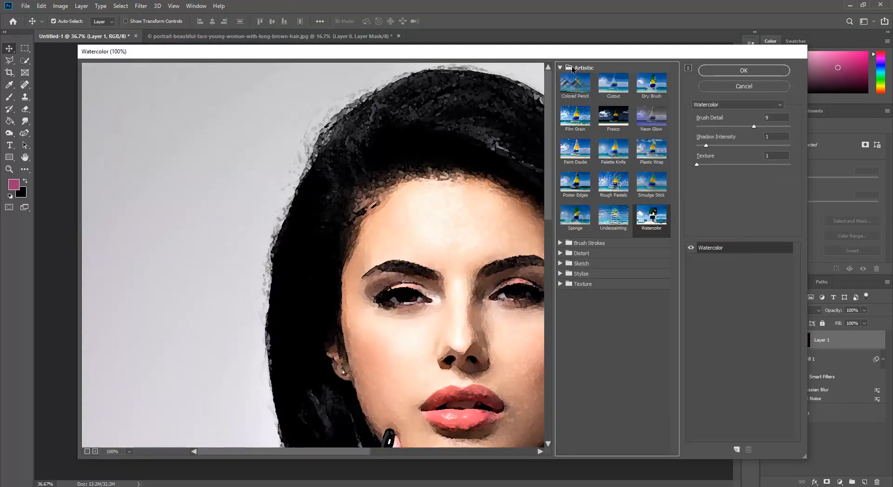
left_click(578, 155)
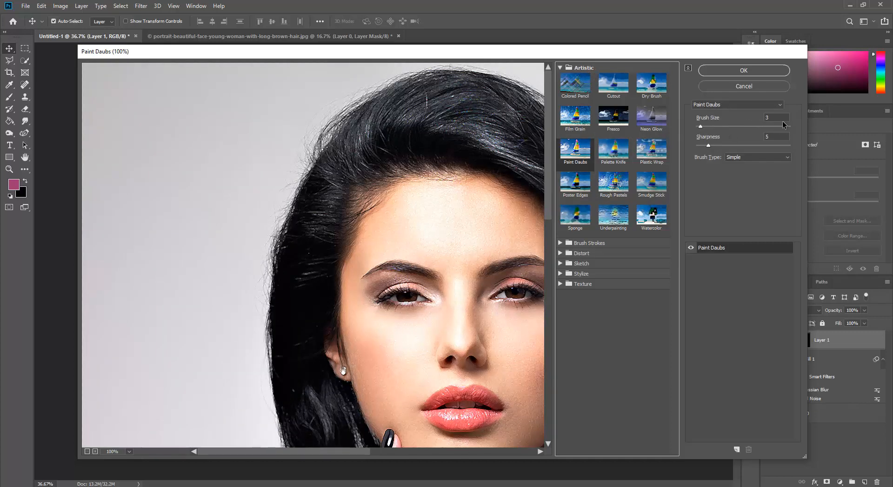
left_click(752, 127)
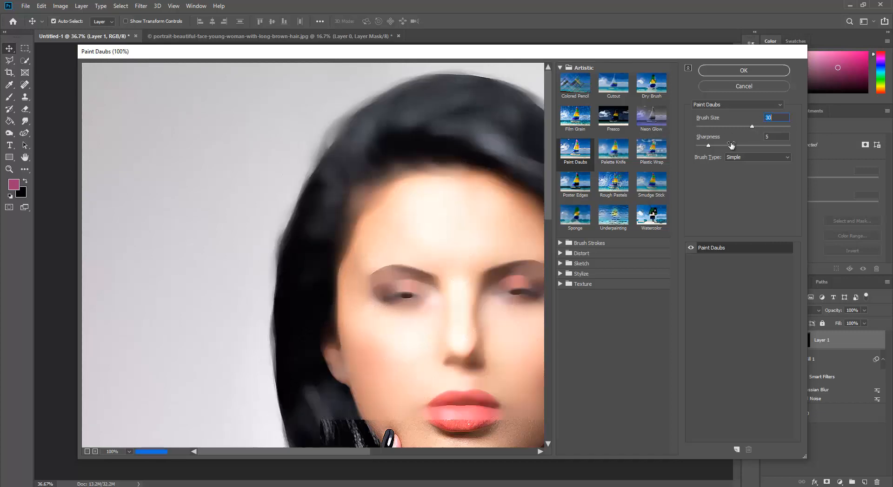
left_click(747, 145)
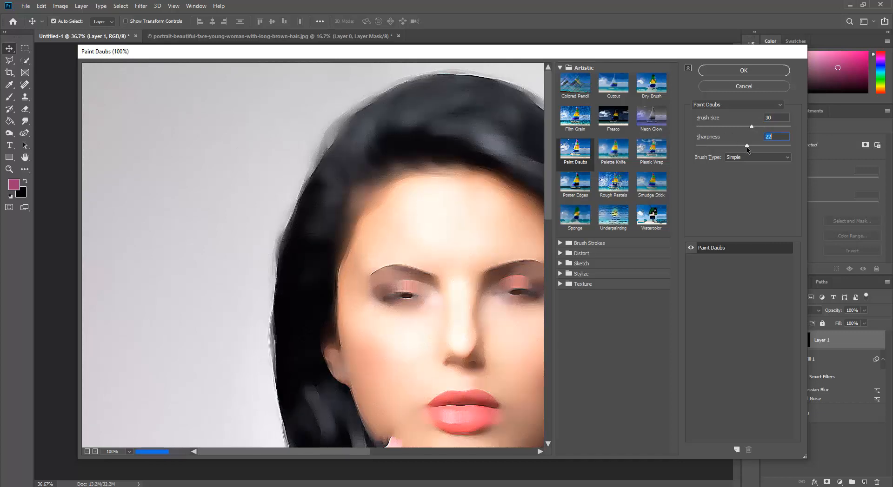
left_click(712, 127)
left_click_drag(712, 128, 701, 128)
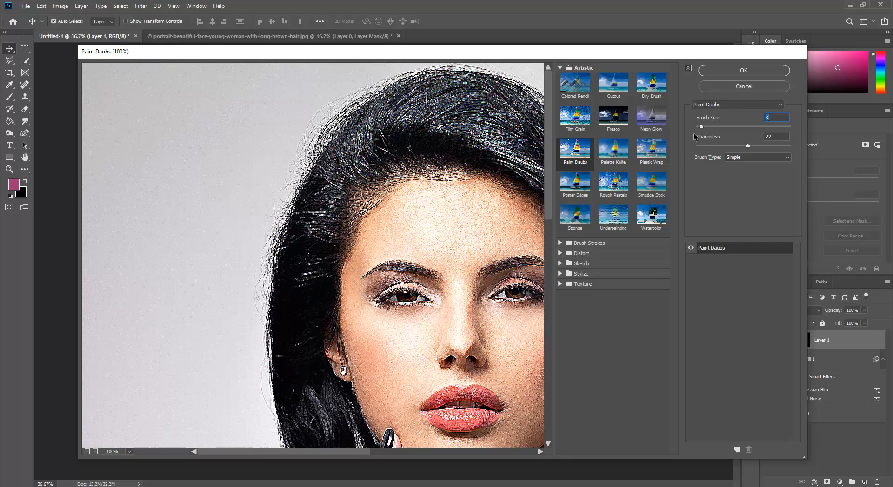
left_click_drag(746, 147, 709, 147)
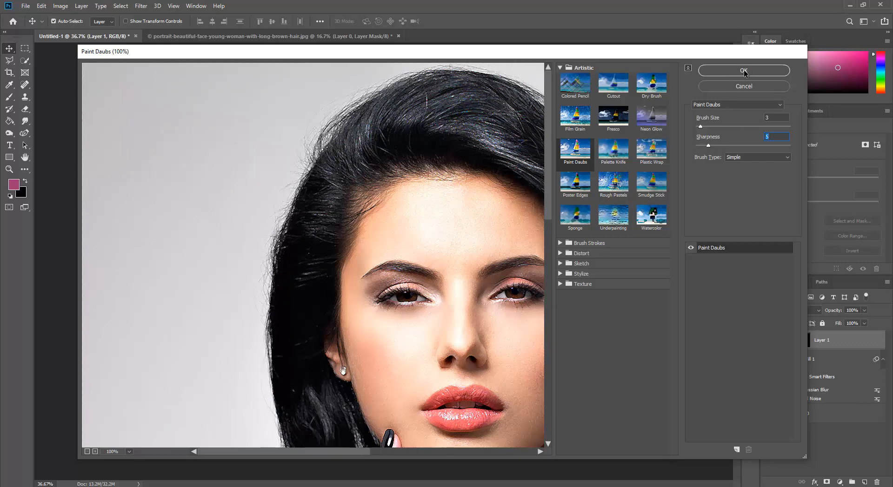
left_click(728, 73)
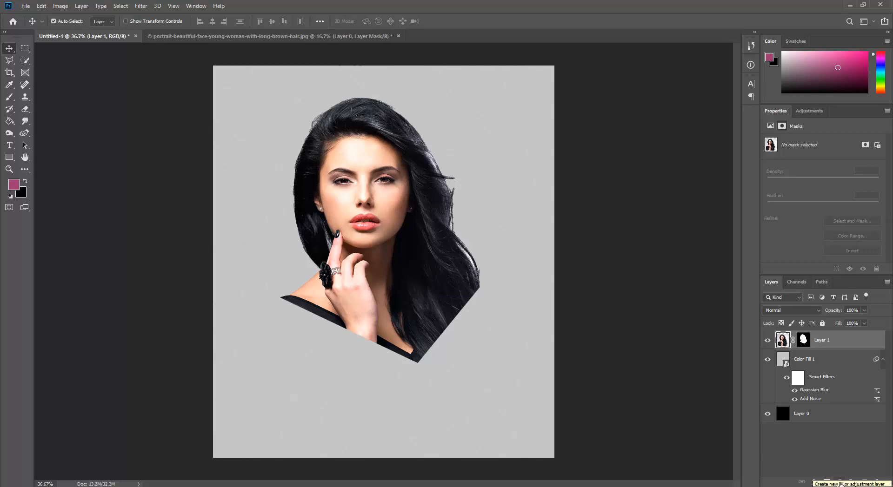
- Add a Black & White adjustment layer above the portrait and set Reds to -19
left_click(840, 484)
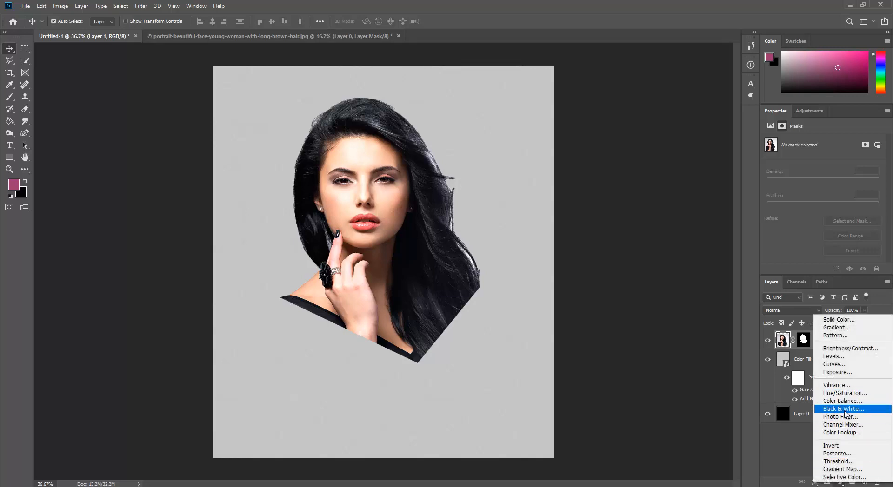
left_click(844, 408)
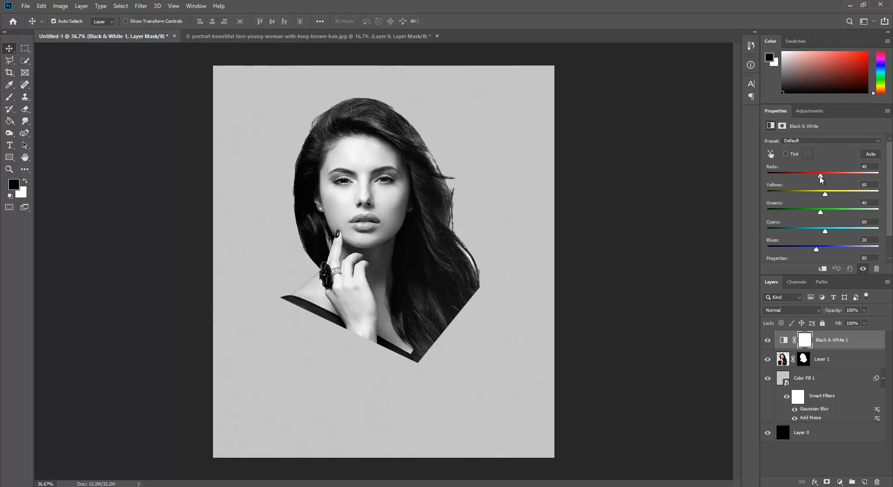
mouse_move(821, 180)
left_mouse_down()
mouse_move(855, 182)
mouse_move(812, 182)
left_mouse_up()
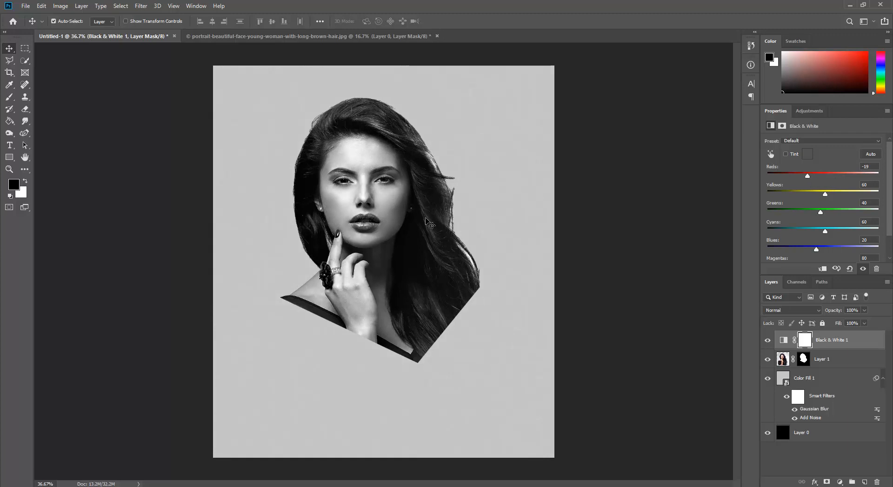
- Group the portrait layer together with the Black & White adjustment layer
left_click(426, 274)
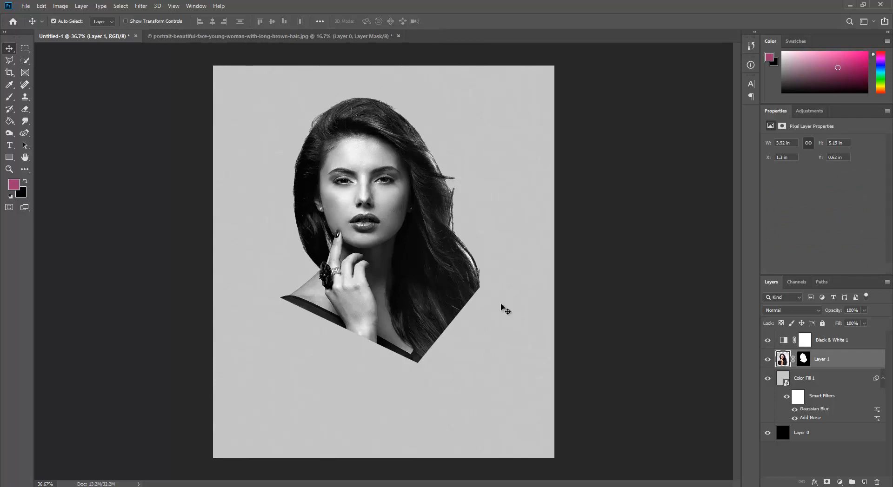
left_click(862, 344, "shift")
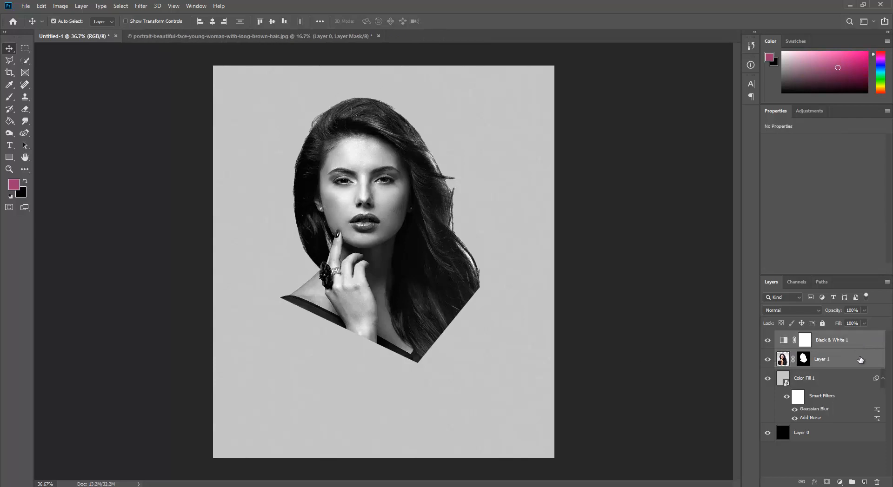
key("ctrl+g")
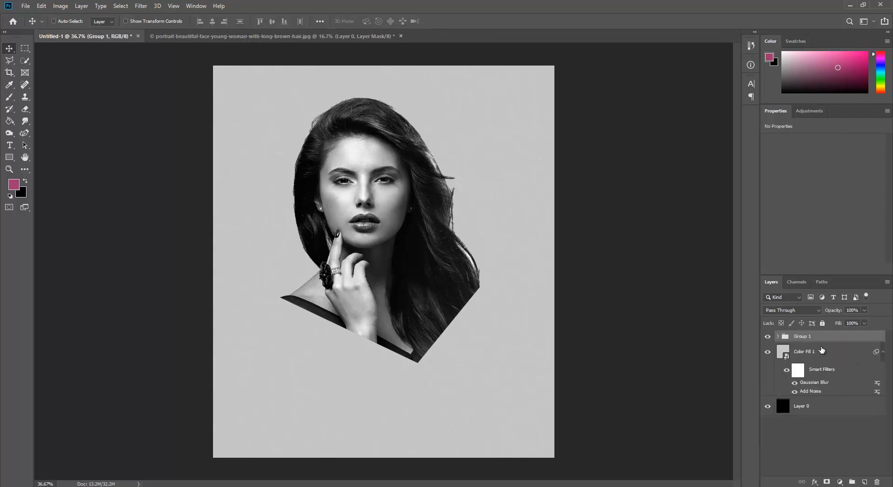
- Convert the group holding the portrait and its Black & White adjustment to a smart object
right_click(785, 339)
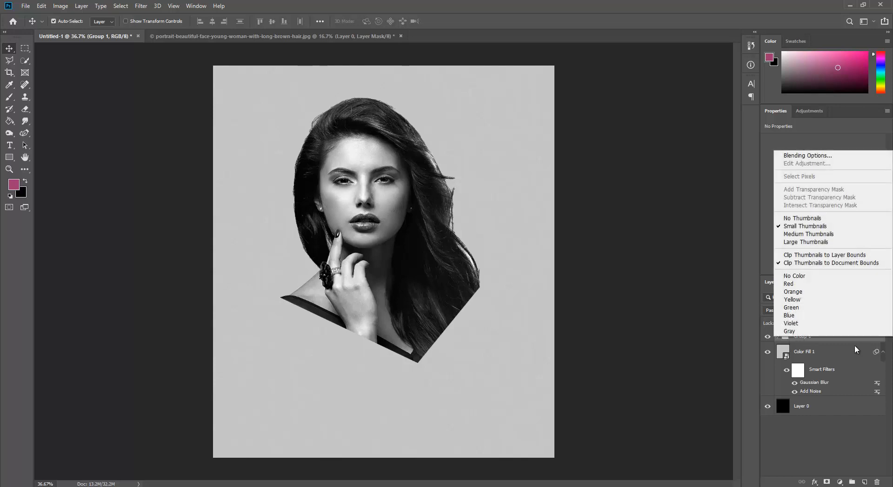
right_click(841, 336)
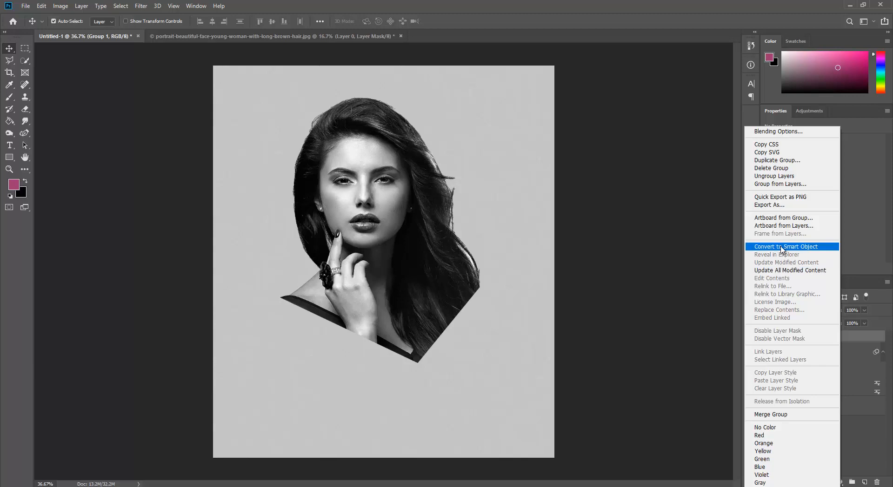
left_click(783, 247)
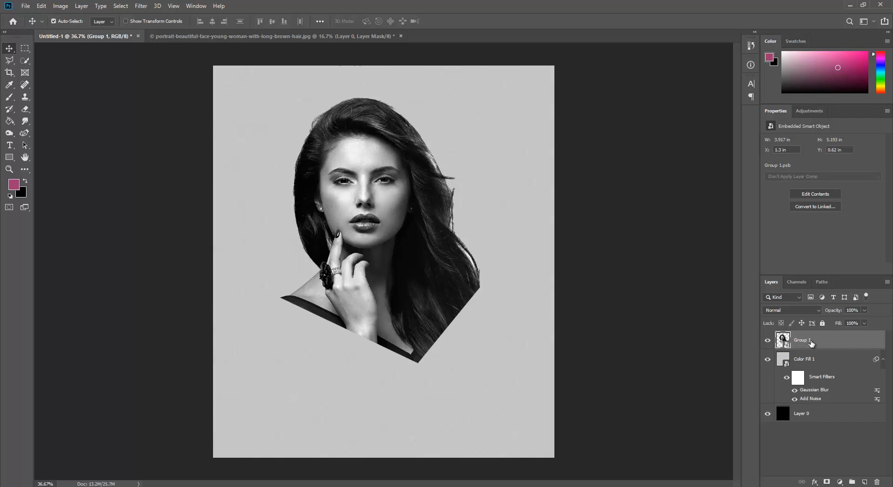
- Add the text GLAMMODE across the portrait in Impact at 72 pt
left_click(10, 146)
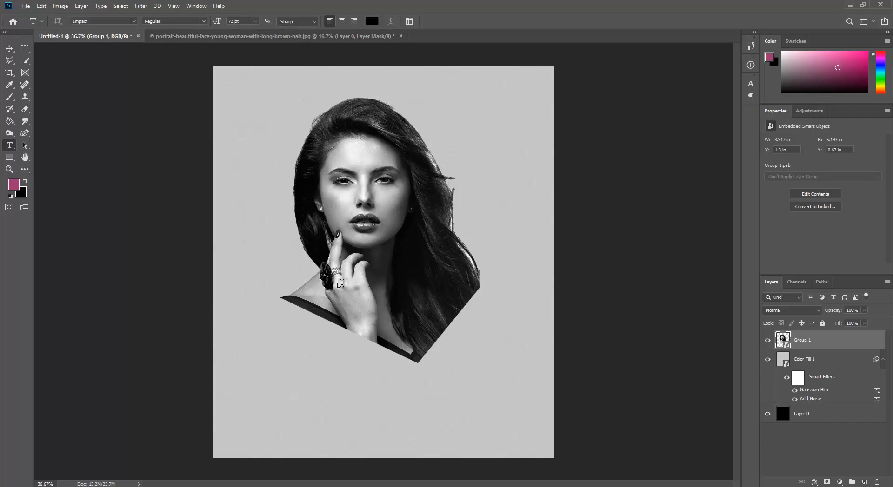
left_click(303, 264)
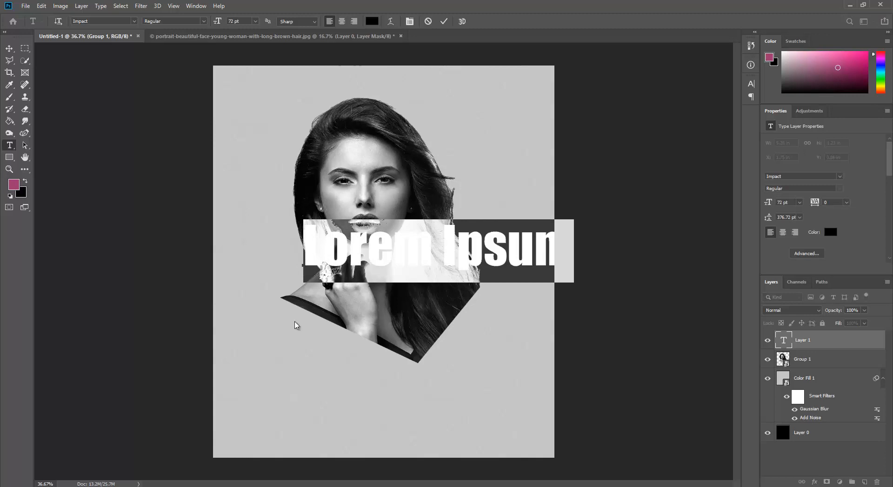
type("GLA")
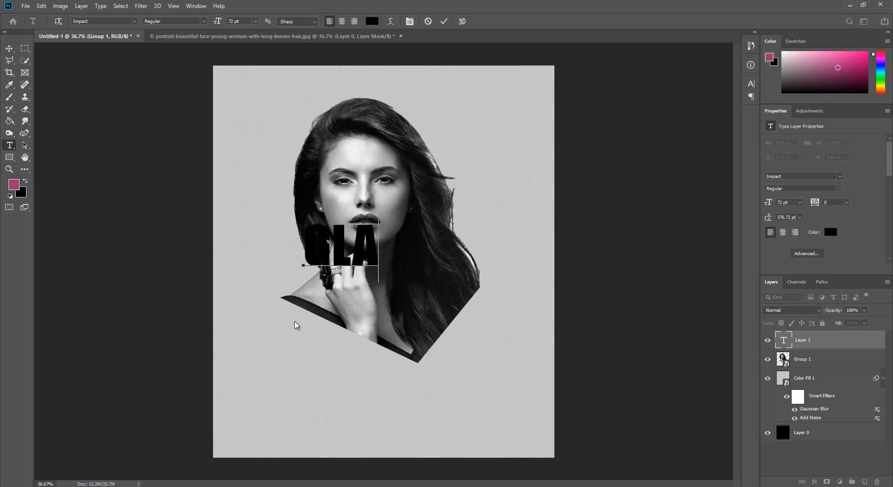
type("MMODE")
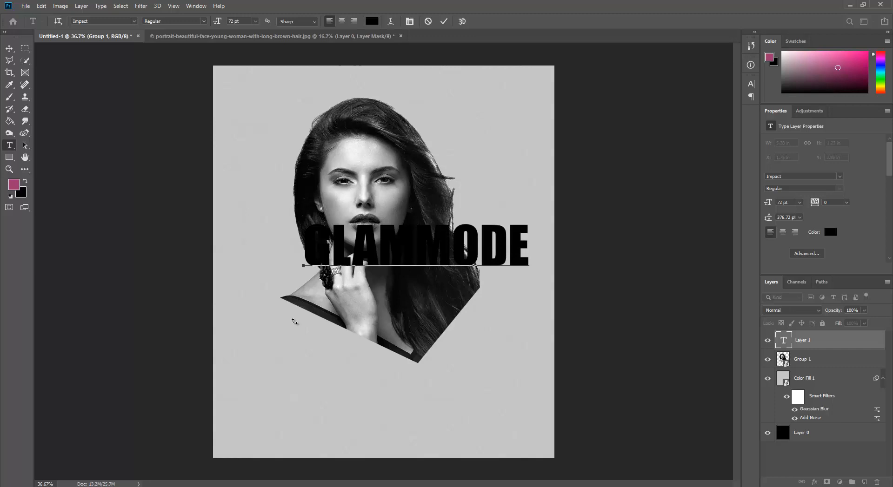
- Set the colour of the whole GLAMMODE text to white (ffffff) and commit the text
key("ctrl")
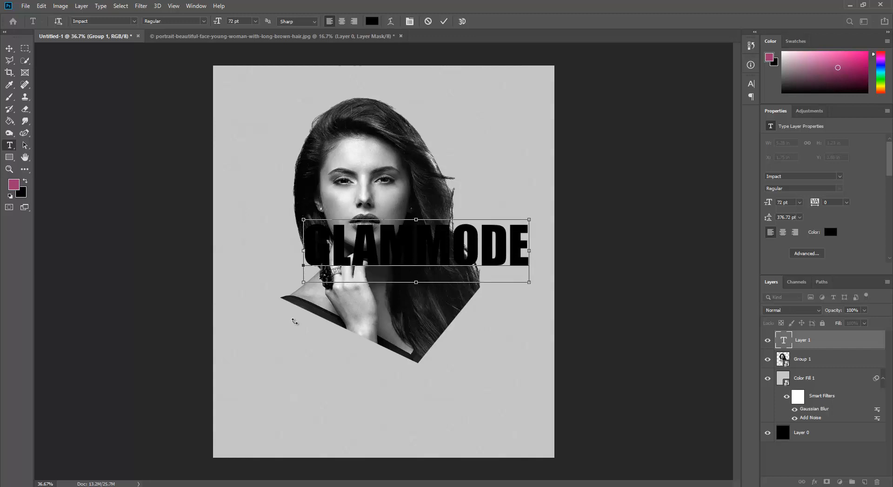
key("ctrl+a")
left_click(372, 21)
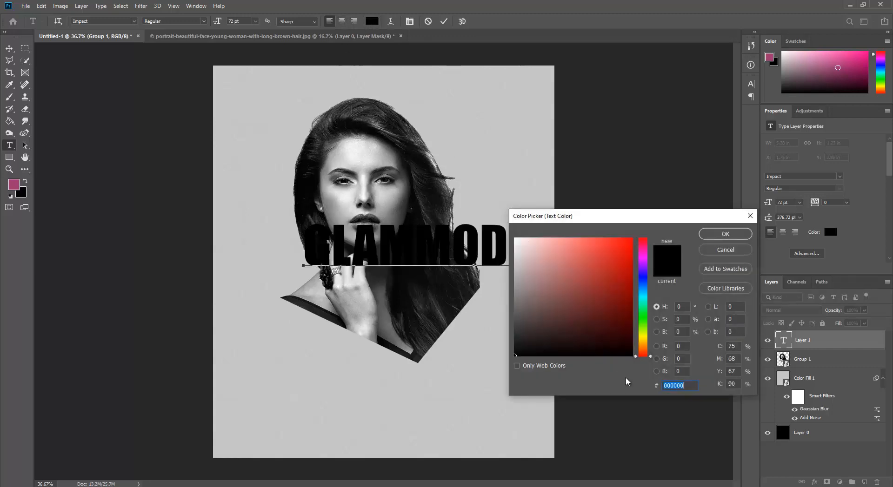
left_click(553, 279)
left_click_drag(553, 279, 501, 216)
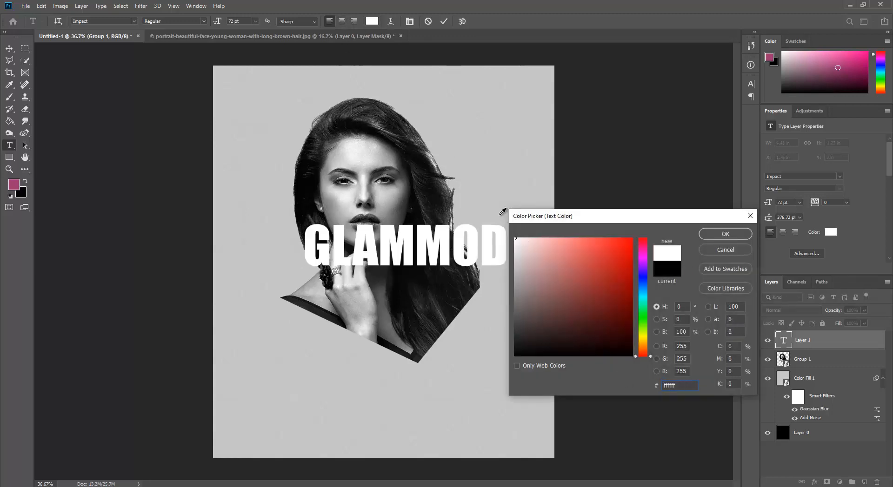
left_click(725, 234)
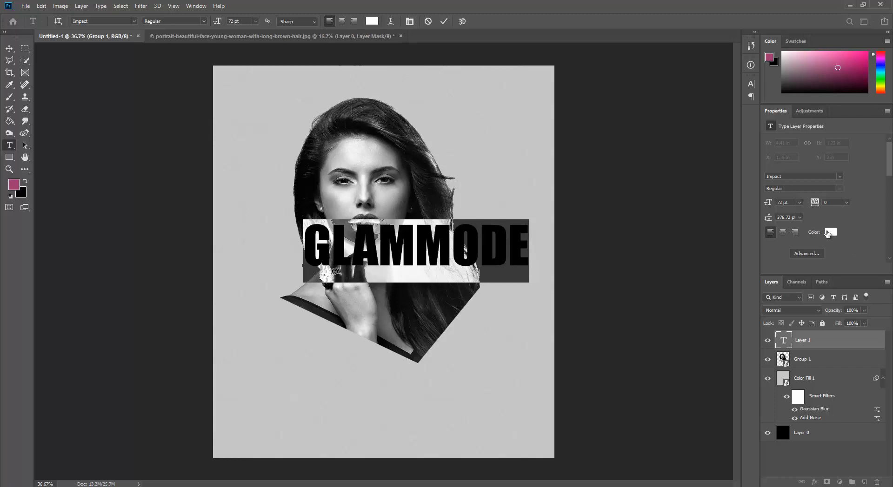
left_click(10, 49)
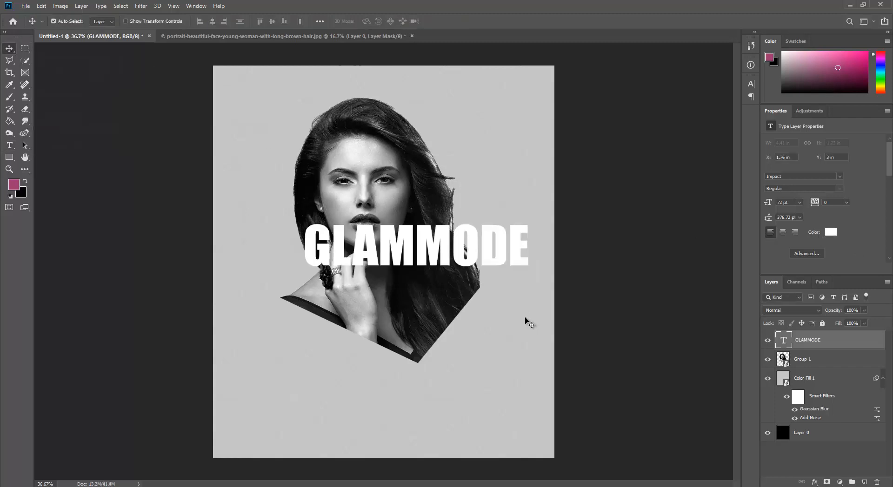
- Rotate the GLAMMODE text about 90° clockwise, scale it to about 90% and place it vertically over the left half of the face
key("ctrl+t")
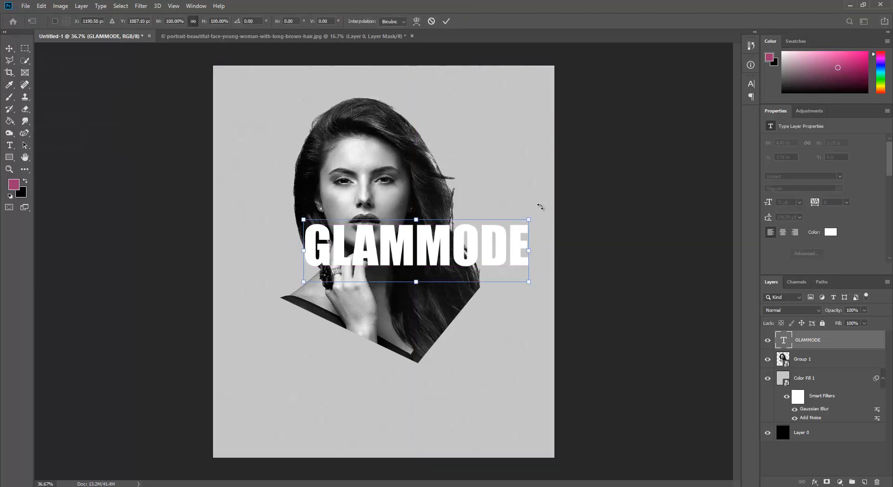
left_click_drag(543, 215, 450, 353)
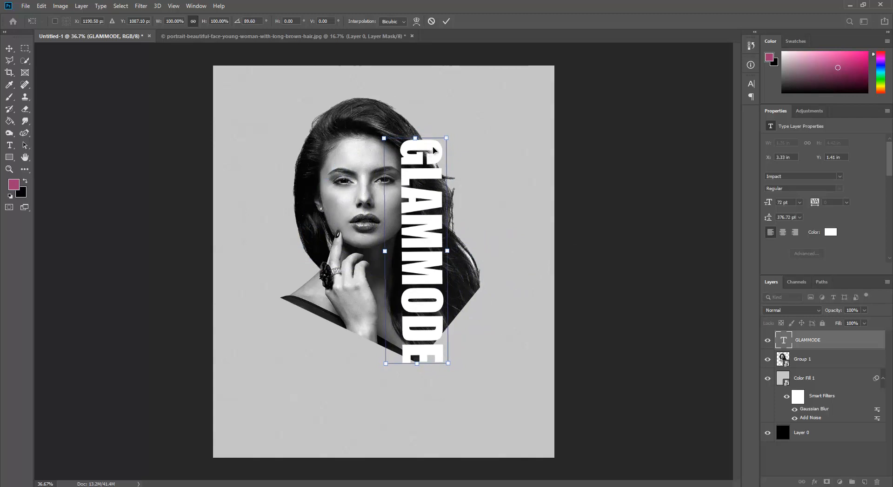
left_click_drag(445, 143, 300, 117)
key("Return")
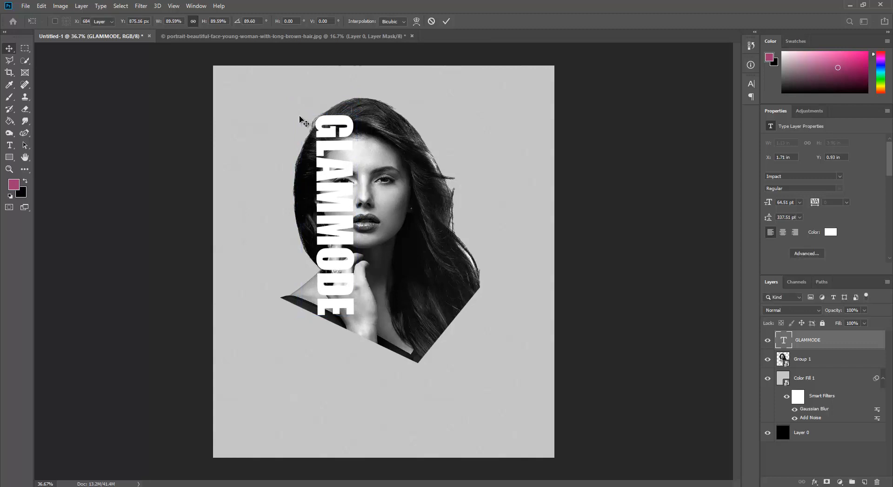
left_click_drag(348, 264, 350, 265)
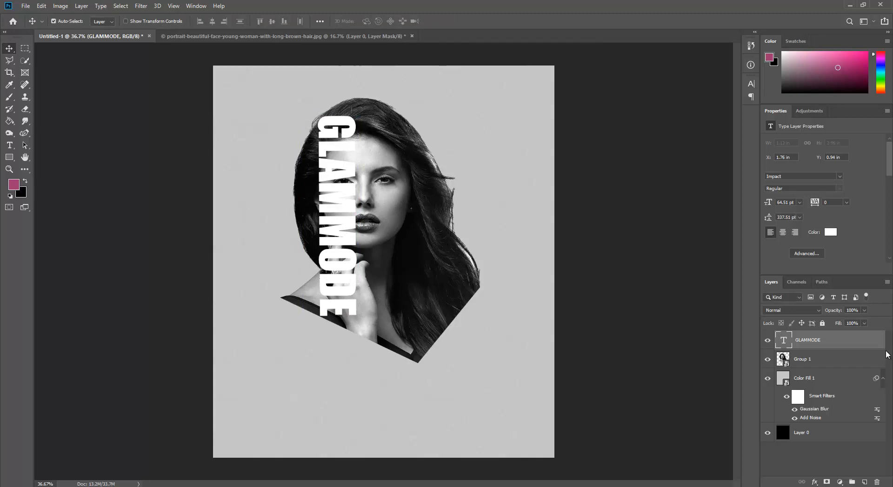
- Duplicate the Group 1 portrait layer, place the copy above the GLAMMODE text layer and hide the copy
left_click(783, 359)
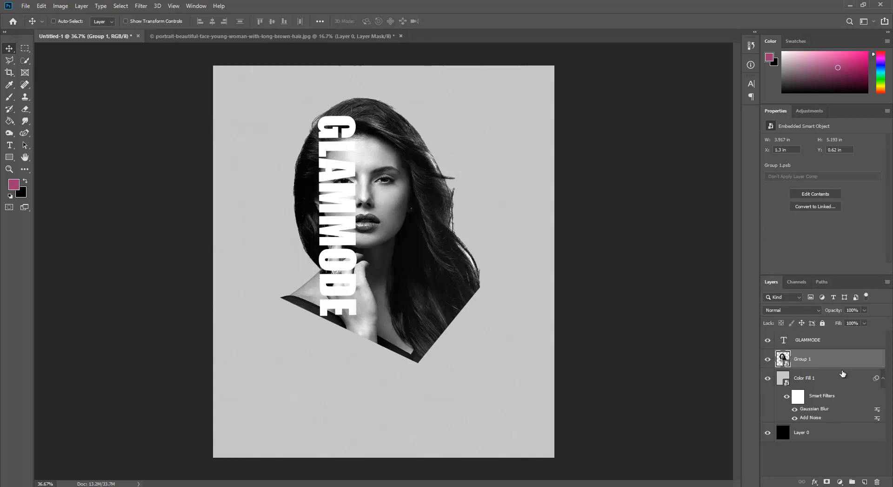
key("ctrl+j")
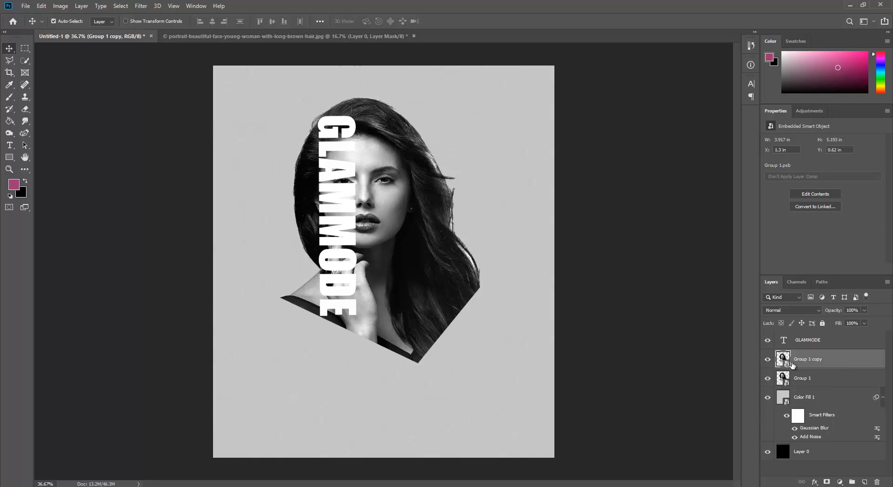
left_click_drag(783, 359, 783, 344)
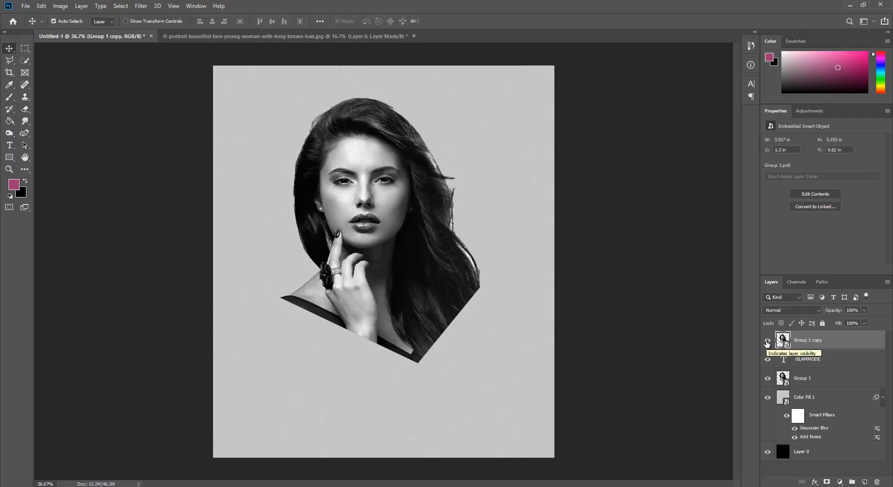
left_click(768, 342)
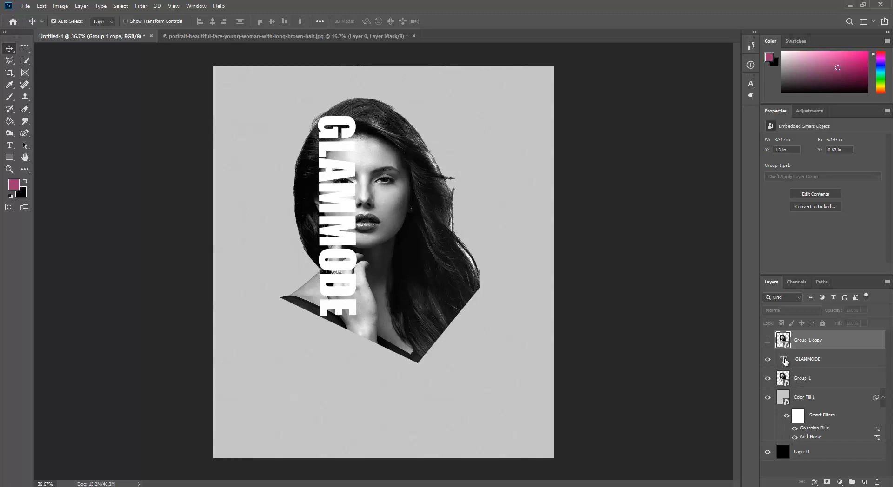
left_click(785, 361)
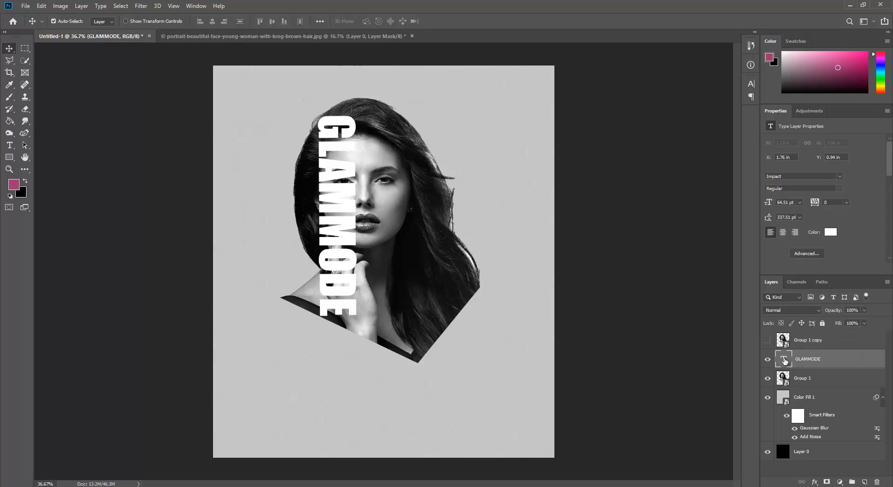
right_click(785, 362)
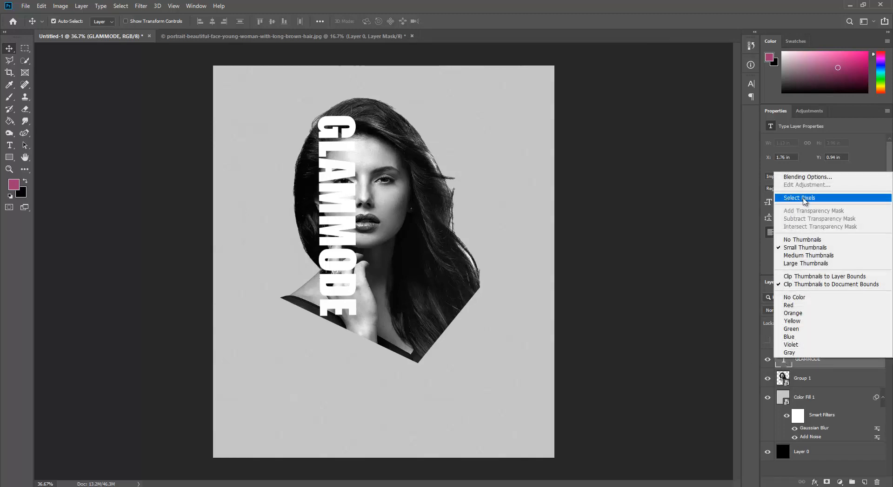
left_click(804, 198)
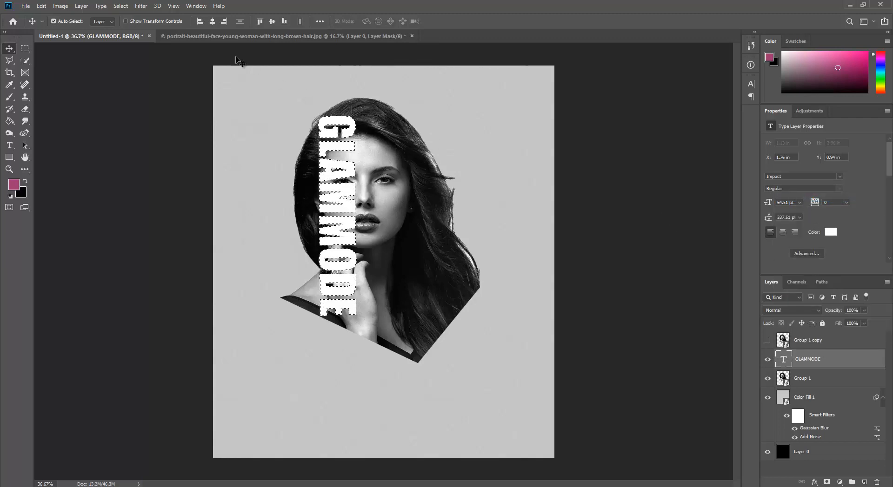
left_click(125, 6)
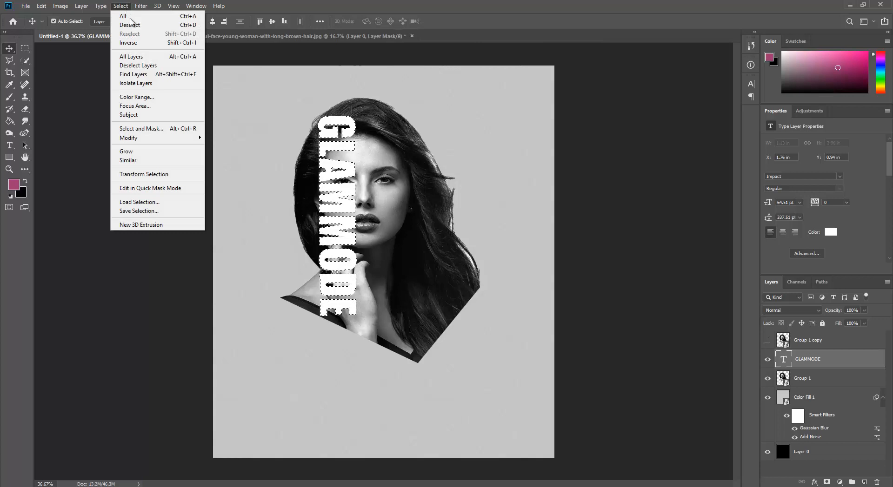
left_click(138, 46)
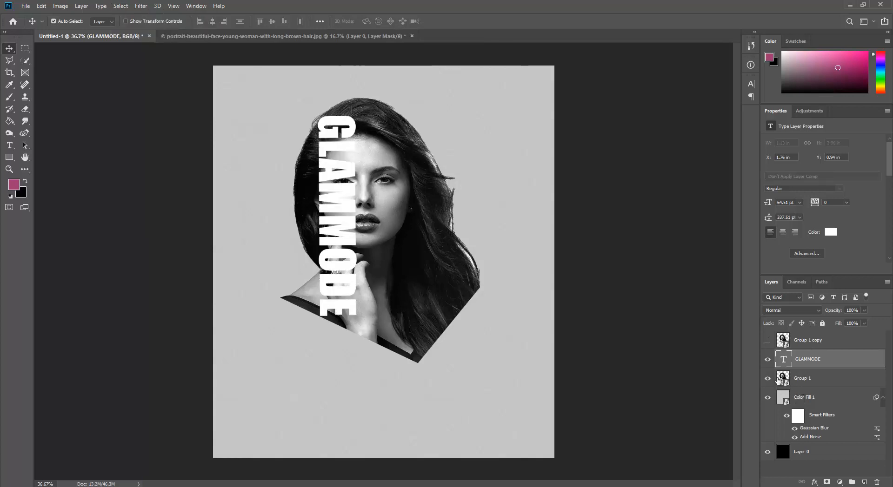
- Add a layer mask to the Group 1 portrait and make an inverse selection from the GLAMMODE text's pixels
left_click(782, 380)
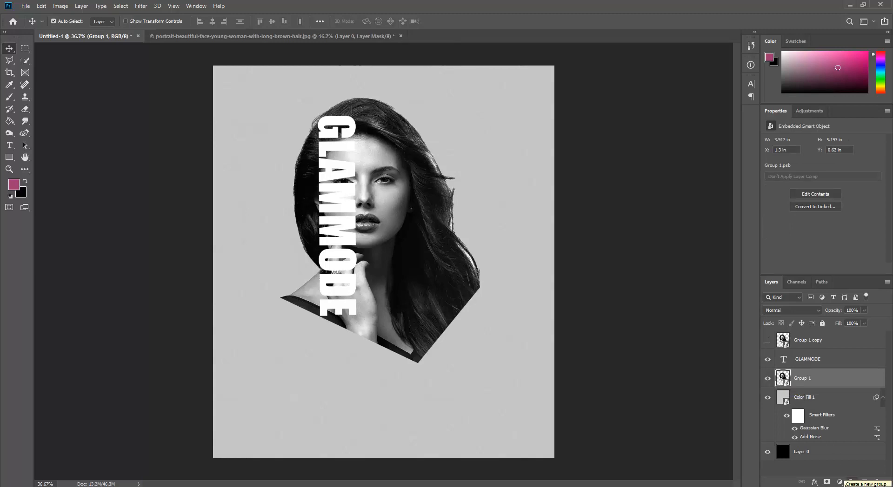
left_click(827, 482)
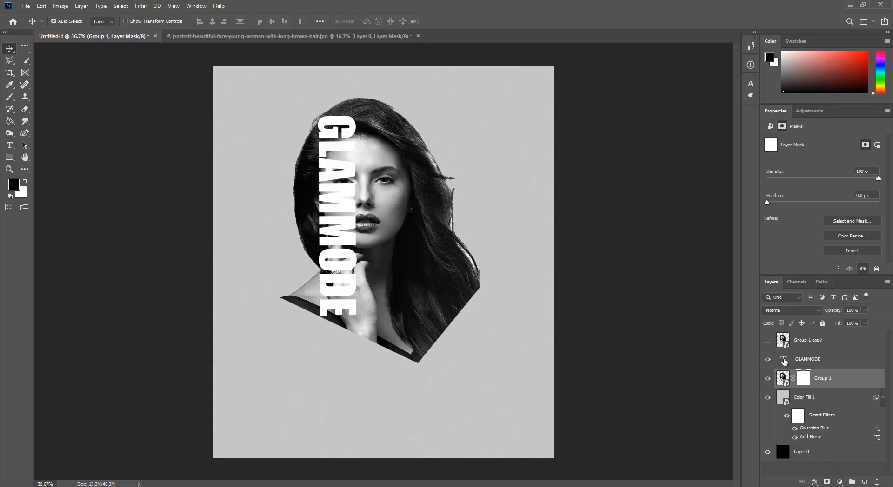
left_click(785, 363)
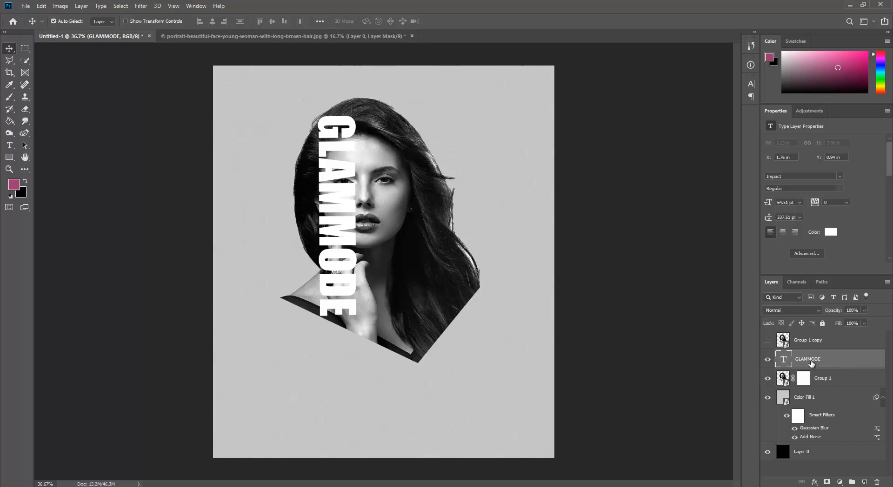
right_click(785, 361)
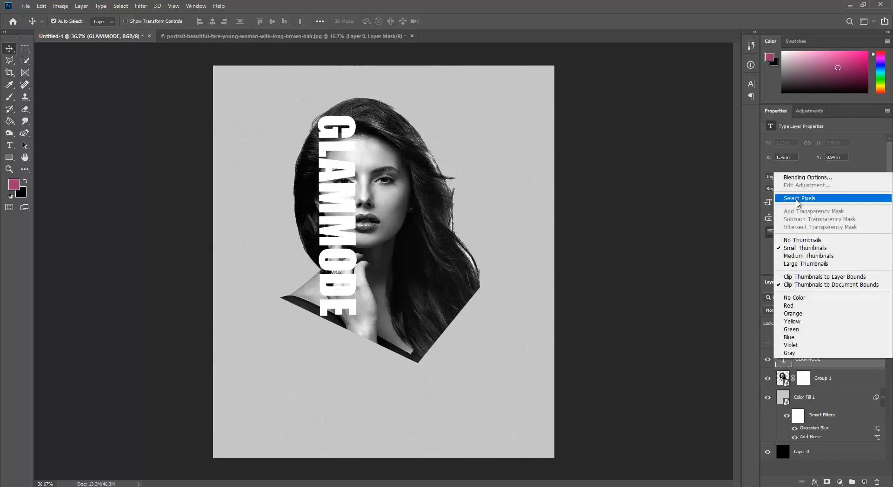
left_click(796, 199)
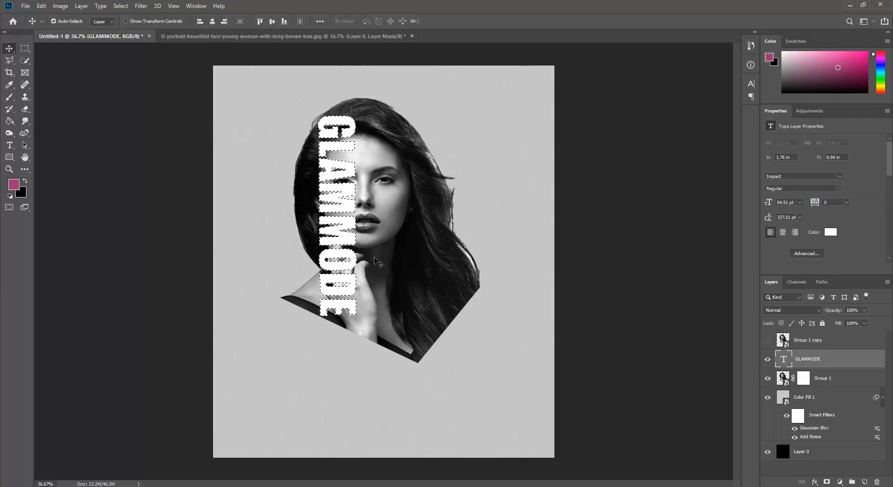
left_click(122, 6)
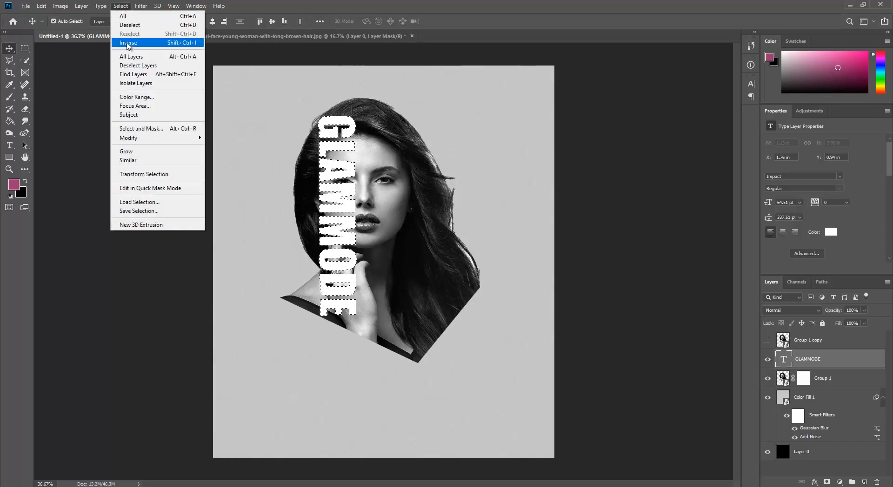
left_click(128, 43)
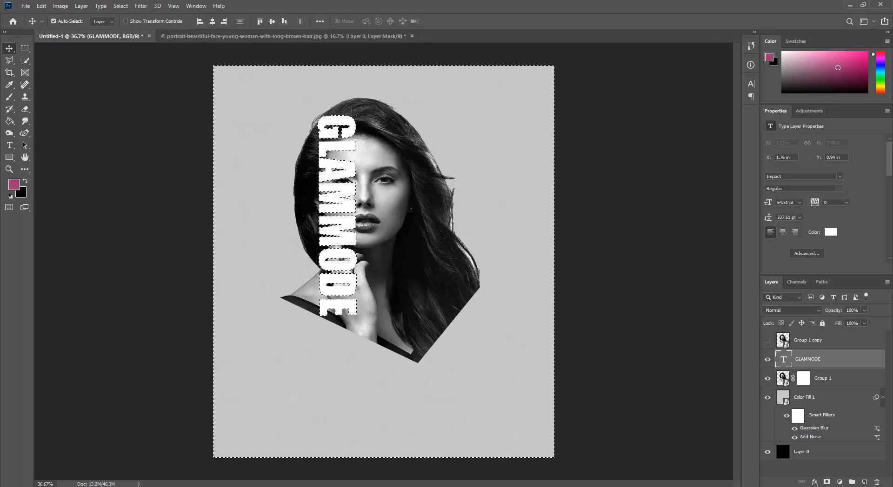
- Paint black on the Group 1 mask with a 300 px Hard Round brush, hiding the portrait beyond the GLAMMODE text's outer side
left_click(9, 99)
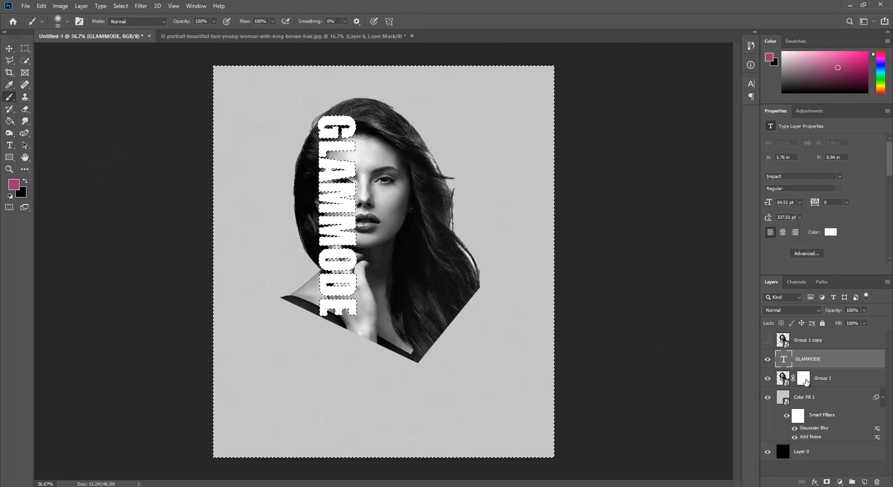
left_click(806, 380)
key("d")
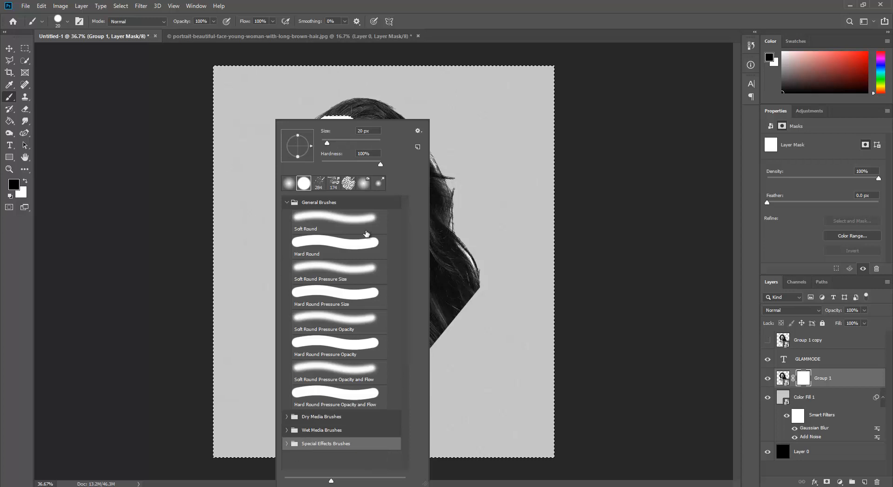
left_click(822, 128)
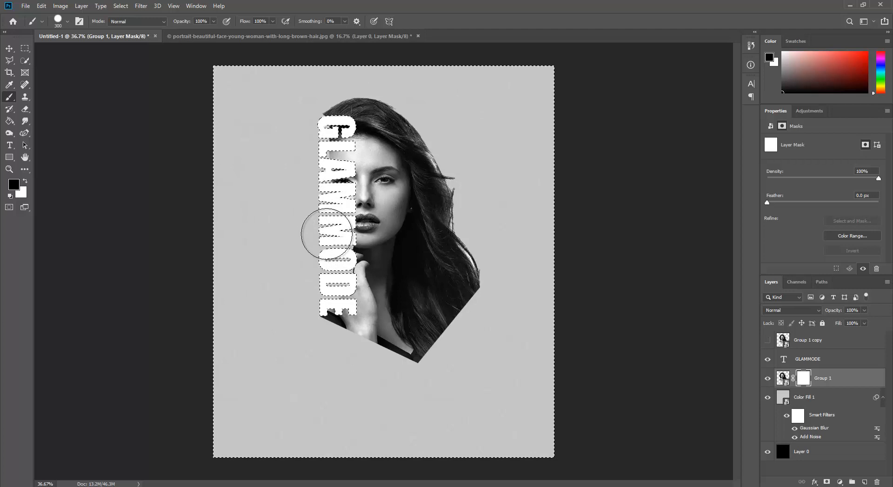
left_click_drag(326, 234, 327, 234)
- Mask out the remaining portrait areas between and inside the GLAMMODE letters, reducing the brush to 150 px for the finer gaps
scroll(330, 214, "up", 2)
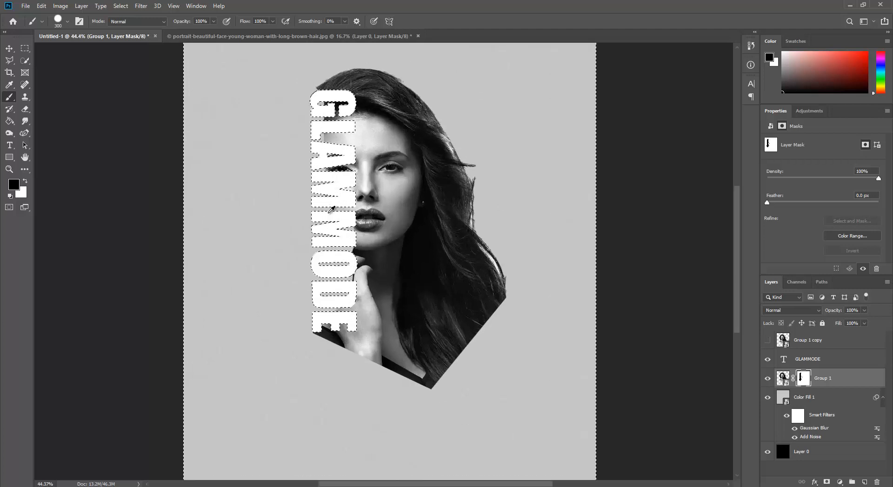
scroll(331, 210, "up", 3)
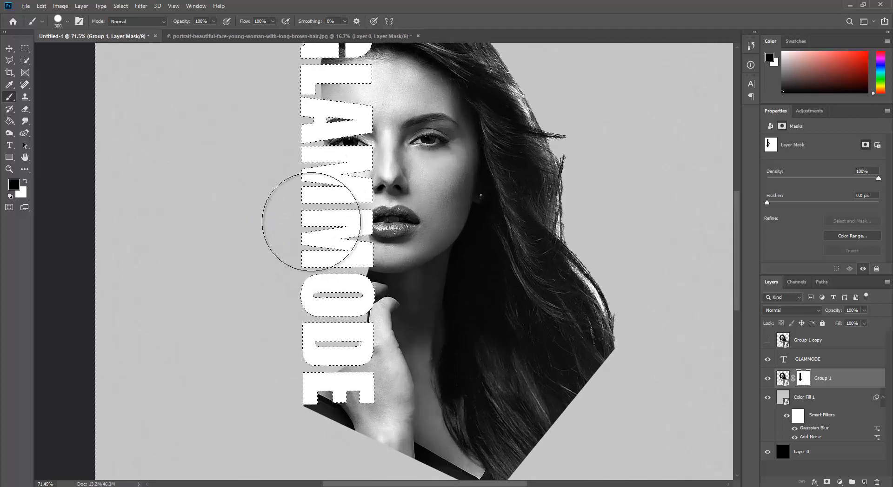
left_click_drag(311, 239, 306, 192)
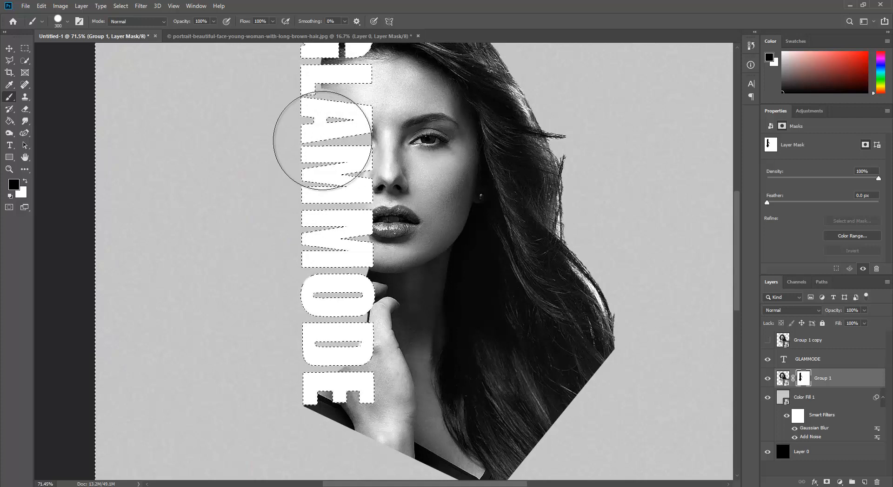
scroll(314, 201, "up", 3)
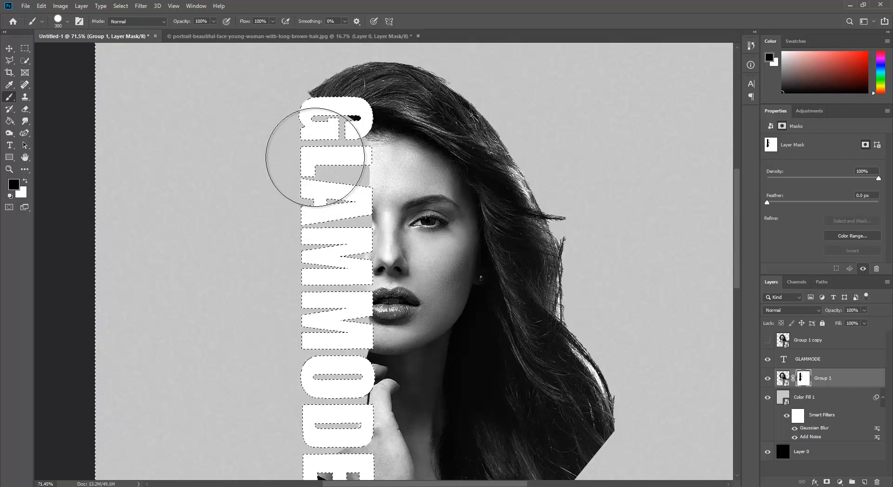
key("bracketleft")
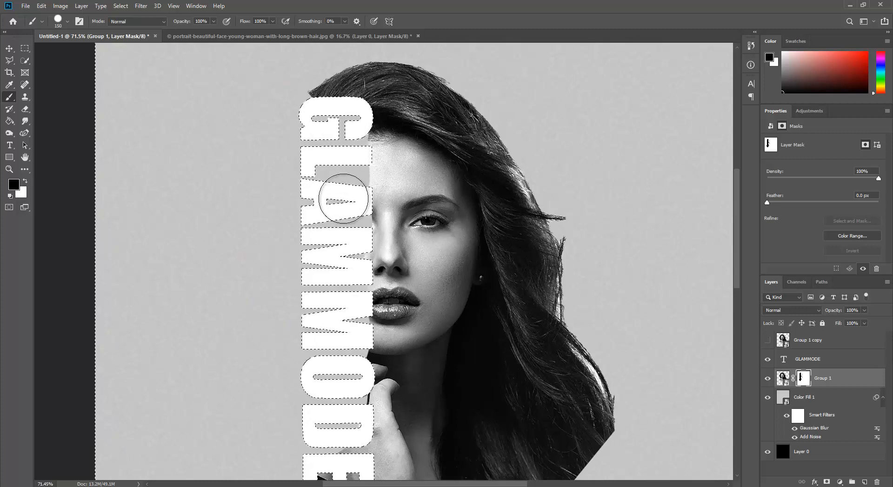
scroll(347, 197, "down", 2)
scroll(346, 197, "down", 1)
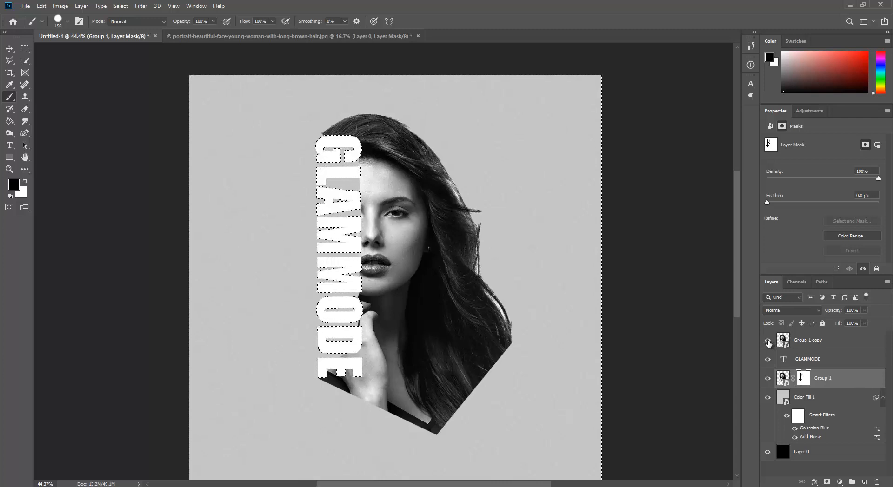
- Show the Group 1 copy layer, clip it to the GLAMMODE text layer and clear the selection
left_click(768, 343)
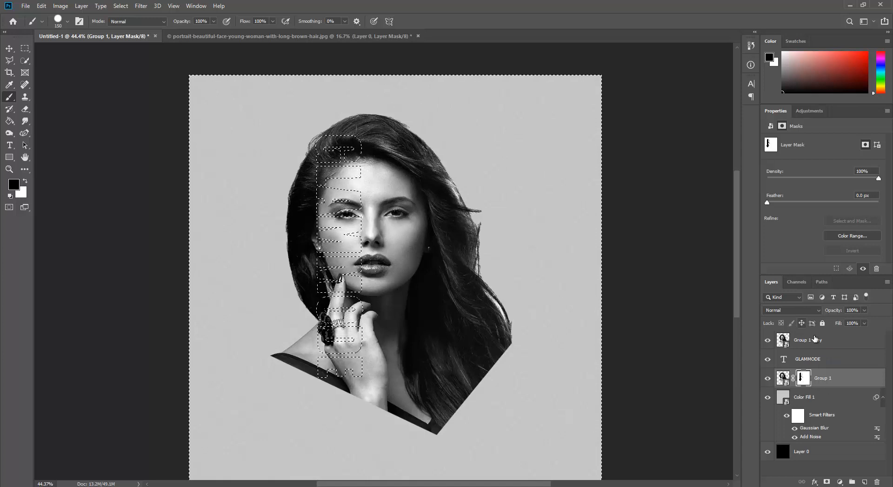
left_click_drag(822, 358, 808, 345)
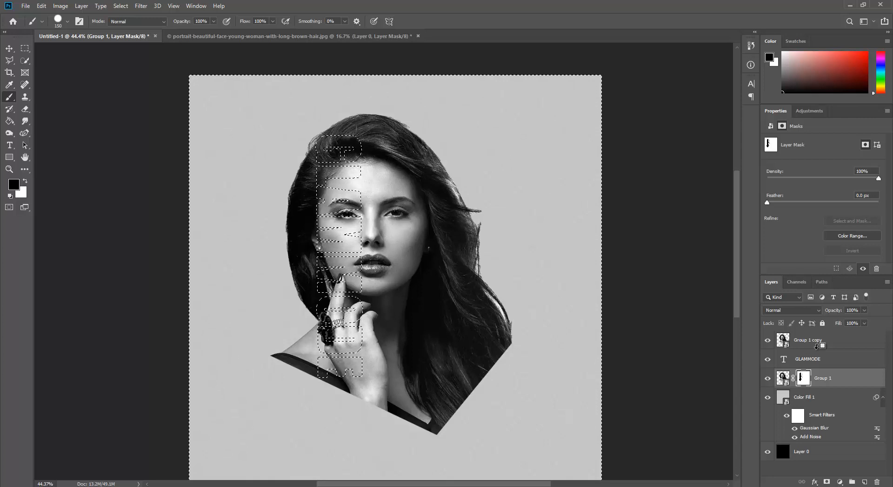
left_click(816, 346, "alt")
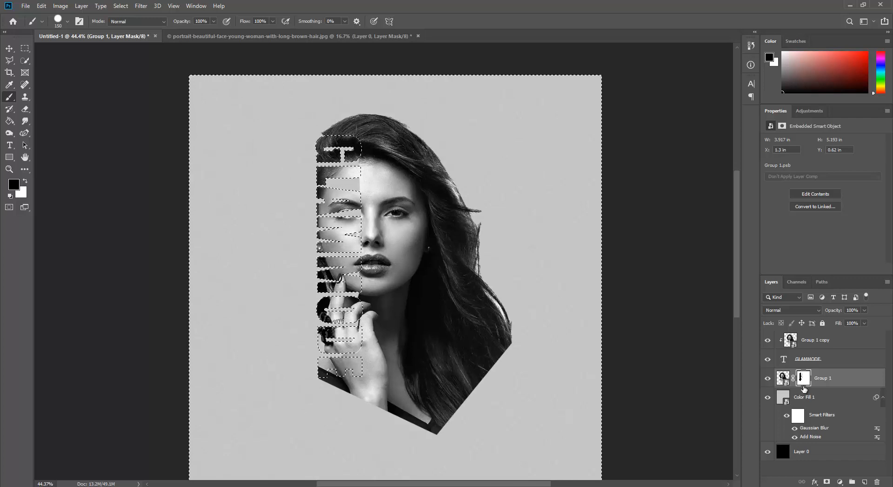
key("ctrl+d")
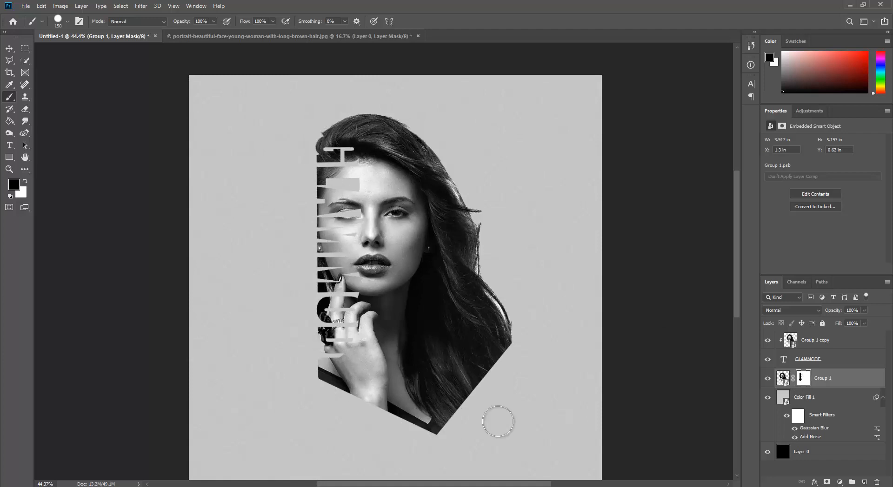
- Add a 1 px Stroke effect to the GLAMMODE text layer with its position set to Inside
left_click(811, 364)
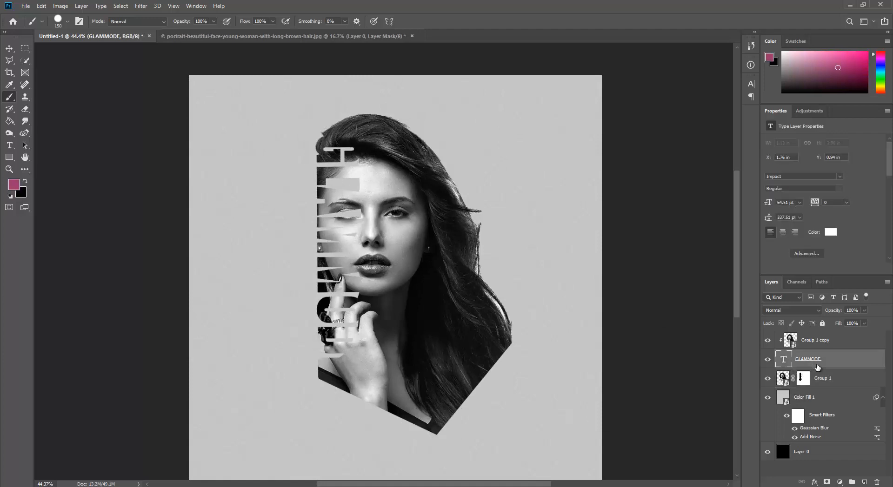
double_click(830, 362)
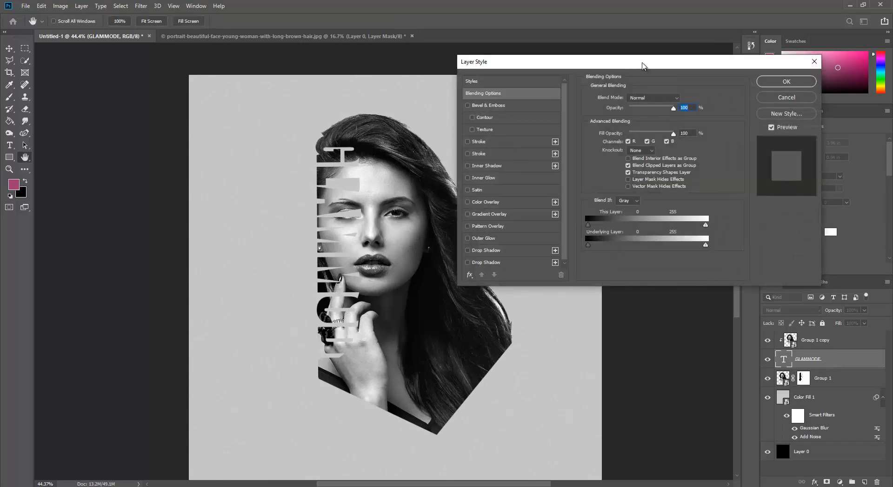
left_click(814, 64)
right_click(838, 359)
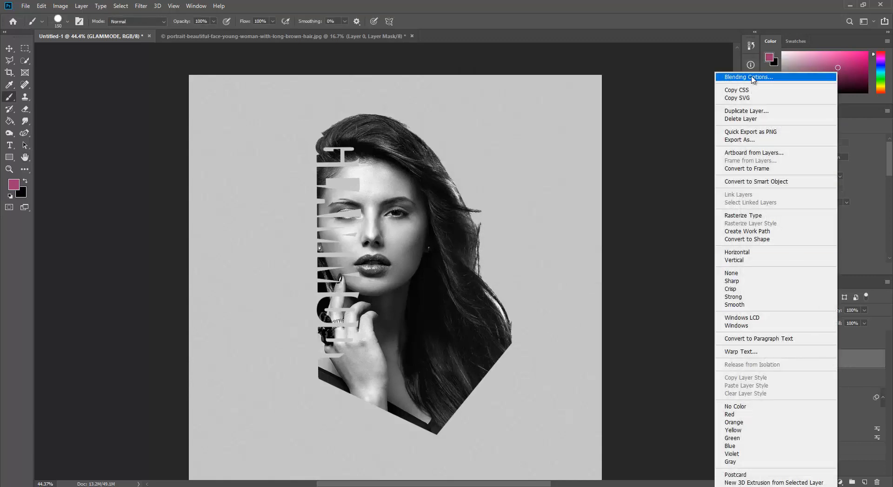
left_click(753, 79)
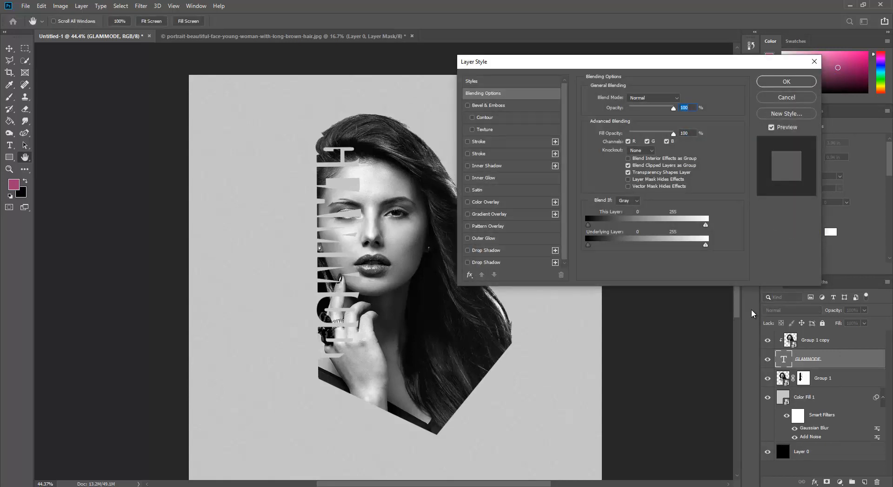
left_click(490, 144)
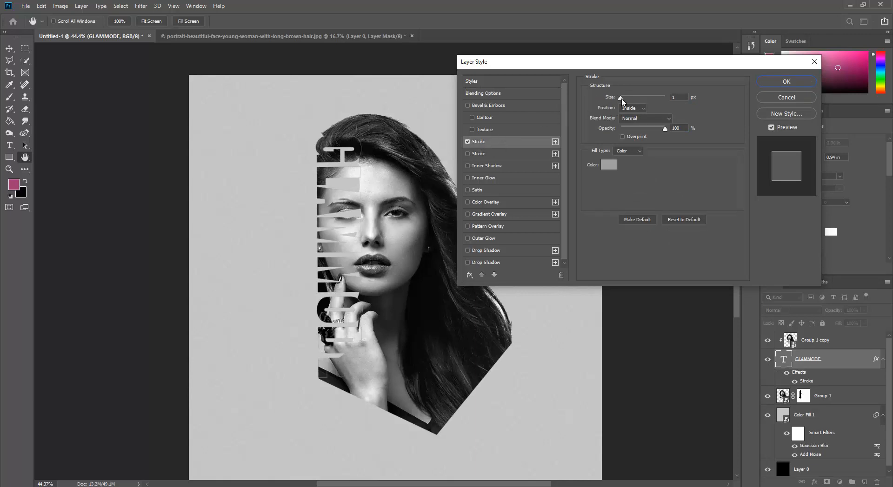
left_click(642, 109)
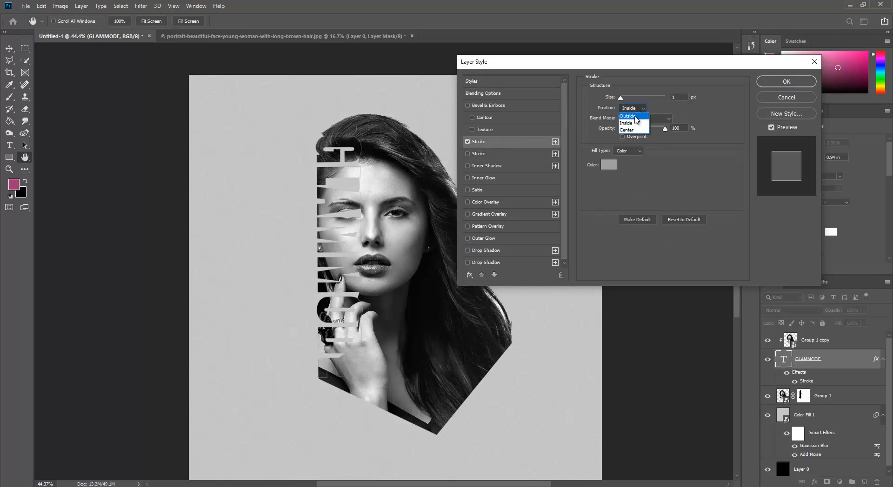
left_click(633, 116)
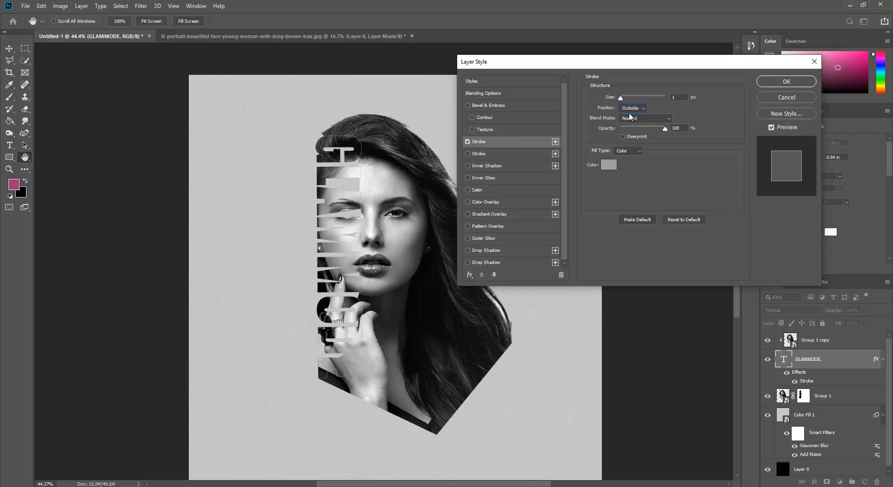
left_click(633, 109)
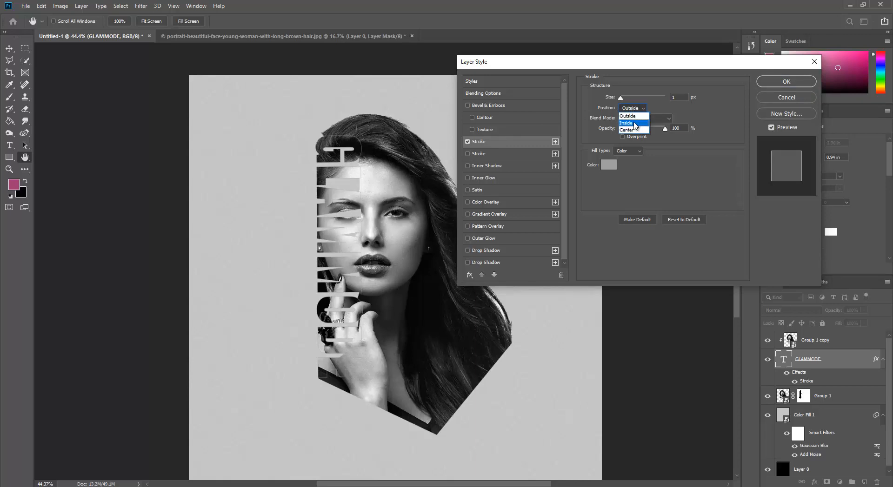
left_click(634, 123)
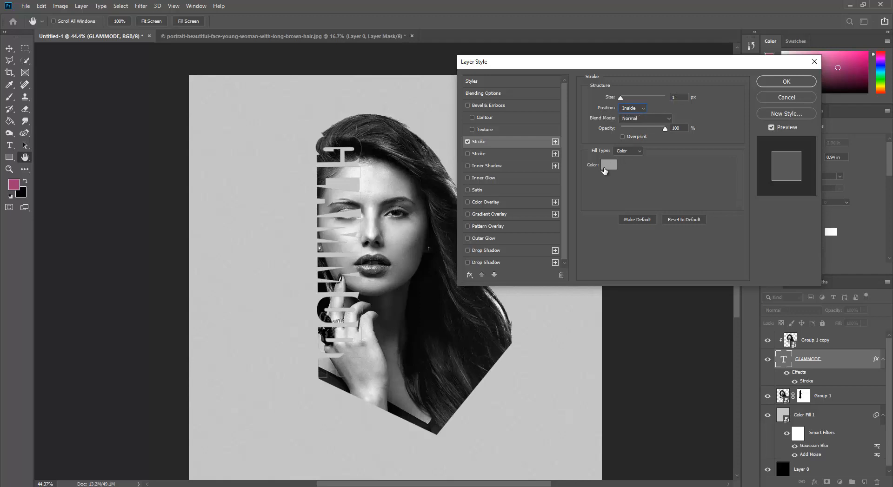
- Pick a neutral medium gray as the colour of the text's stroke
left_click(609, 169)
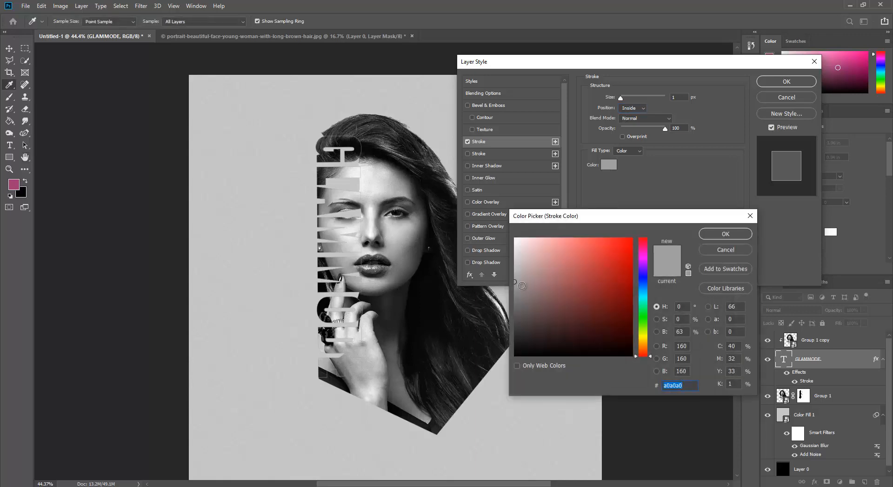
left_click(515, 280)
left_click_drag(514, 280, 513, 280)
left_click(726, 234)
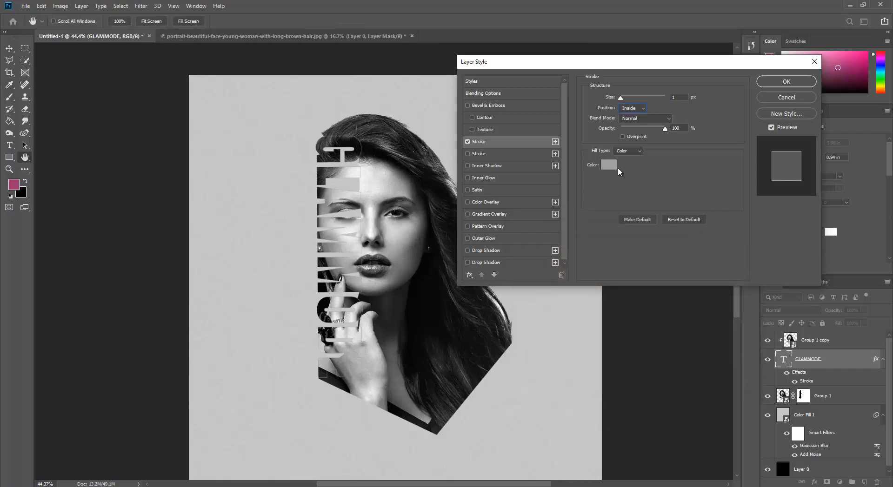
- Add a black Multiply Drop Shadow to the GLAMMODE text, adjust its opacity, angle, distance and size, and apply the layer style
left_click(500, 251)
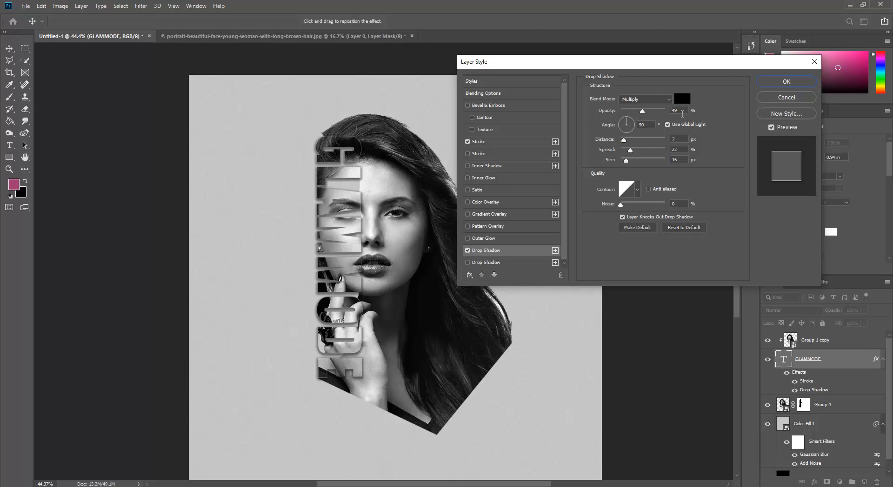
left_click_drag(678, 112, 673, 114)
mouse_move(629, 122)
left_mouse_down()
mouse_move(624, 130)
mouse_move(633, 127)
left_mouse_up()
left_click(627, 119)
mouse_move(624, 140)
left_mouse_down()
mouse_move(660, 141)
mouse_move(623, 139)
left_mouse_up()
left_click(664, 141)
mouse_move(626, 161)
left_mouse_down()
mouse_move(661, 163)
mouse_move(626, 163)
left_mouse_up()
left_click(789, 82)
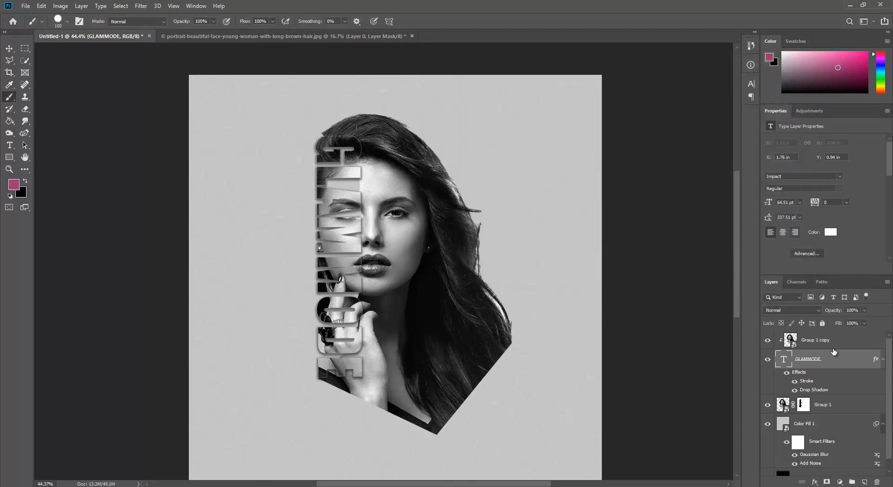
- Group the Group 1 copy, GLAMMODE and Group 1 layers together
scroll(828, 407, "down", 1)
scroll(833, 400, "up", 1)
left_click(837, 345)
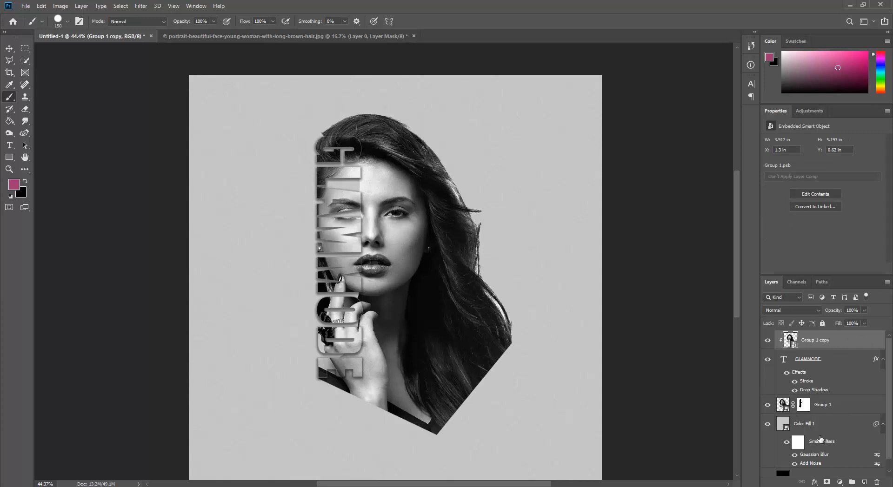
left_click(830, 409, "shift")
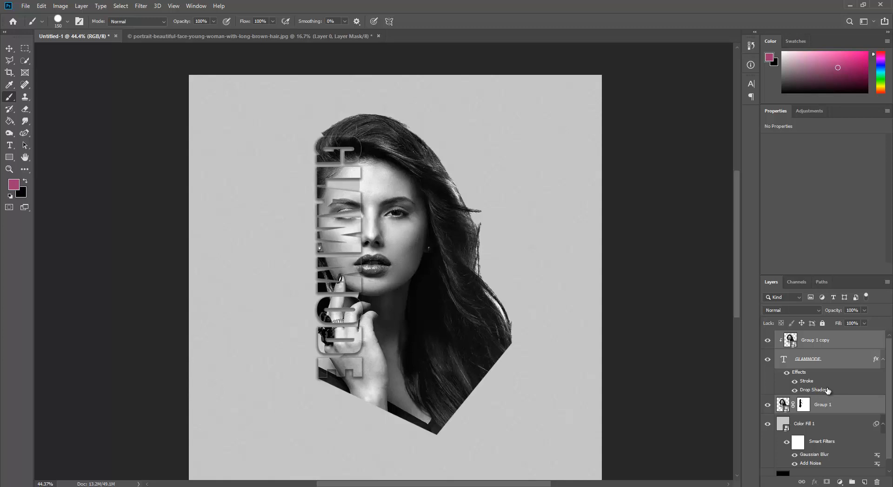
key("ctrl+g")
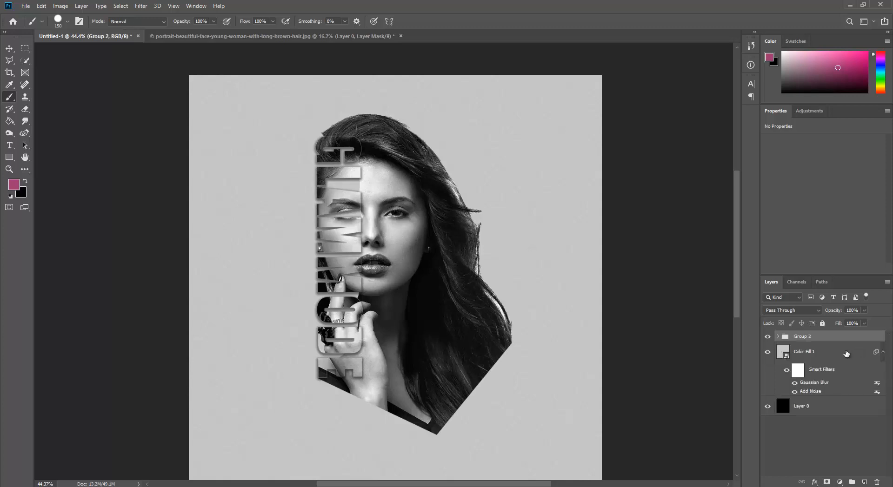
- Expand Group 2 and create a new empty layer inside it, directly above the masked Group 1 portrait
scroll(365, 284, "up", 5)
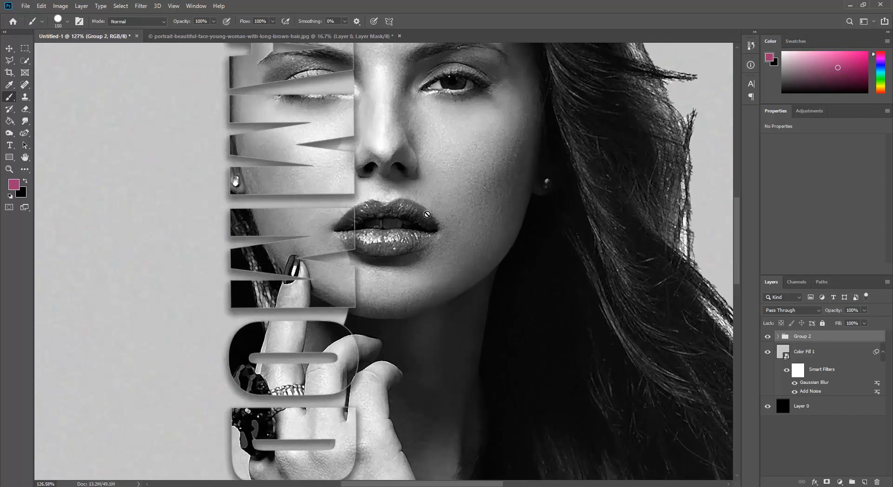
scroll(427, 215, "up", 2)
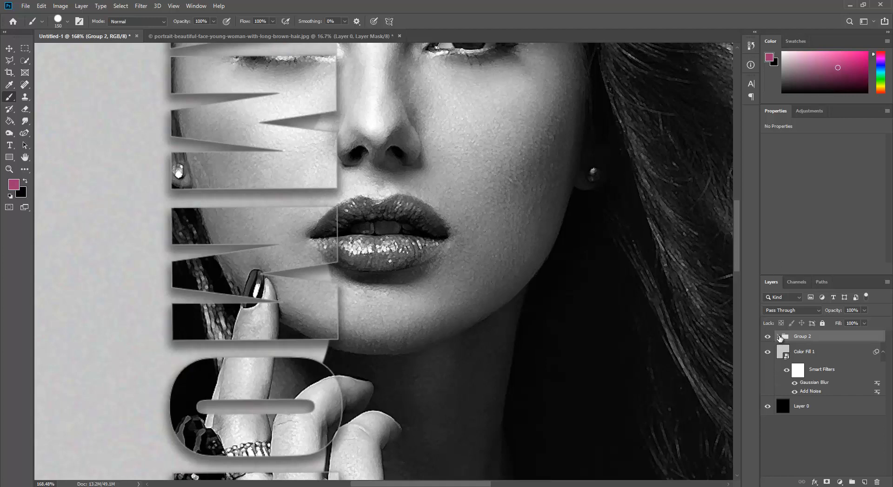
left_click(780, 337)
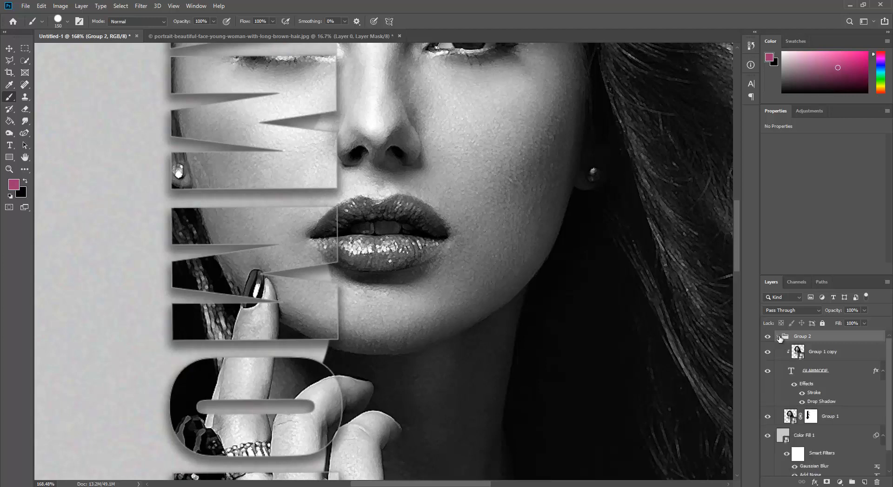
left_click(847, 375)
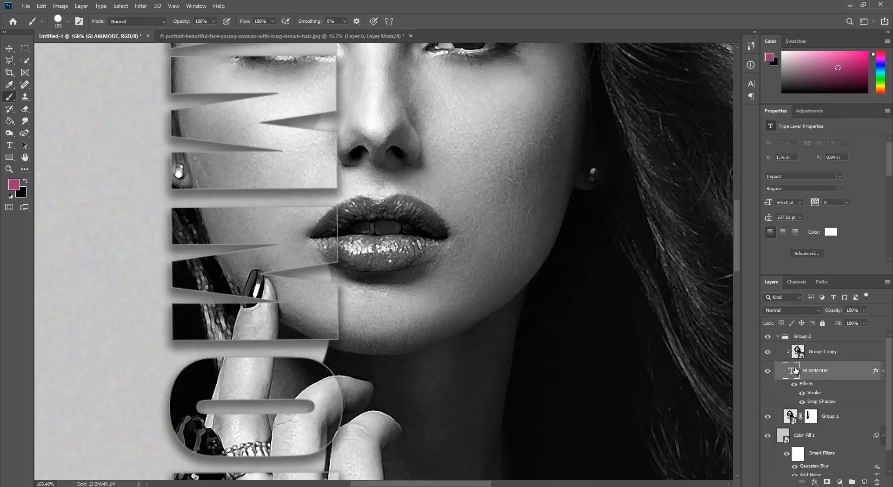
left_click(844, 417)
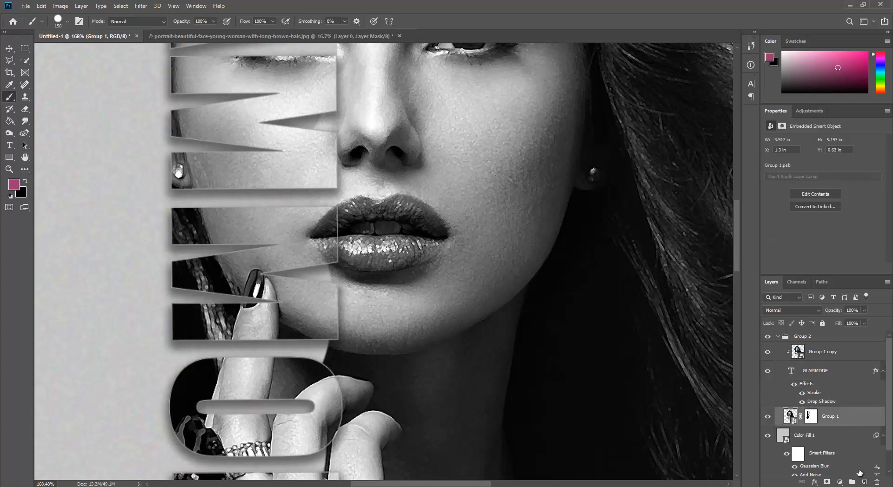
left_click(865, 482)
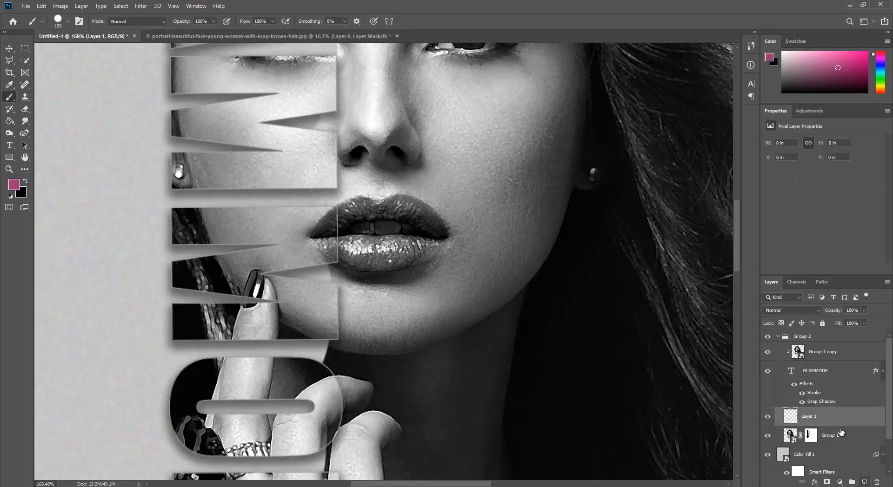
- Set the blend mode of the empty layer above the masked portrait to Overlay
left_click(788, 311)
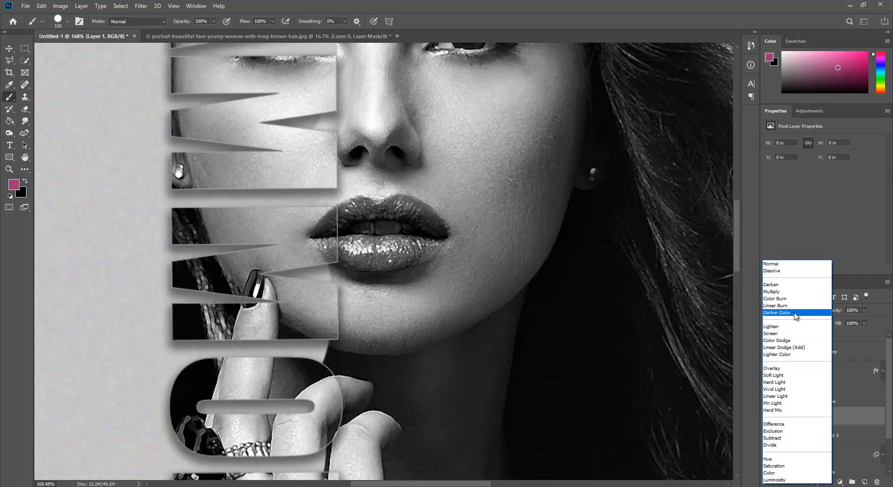
left_click(790, 368)
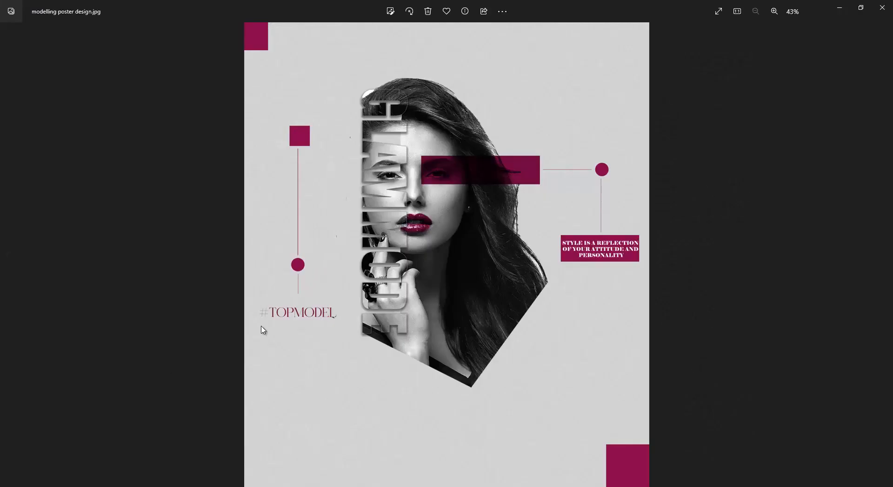
- Switch to the reference poster image, sample the dark magenta of the lips, and copy its HTML colour code 560030
scroll(490, 275, "up", 5)
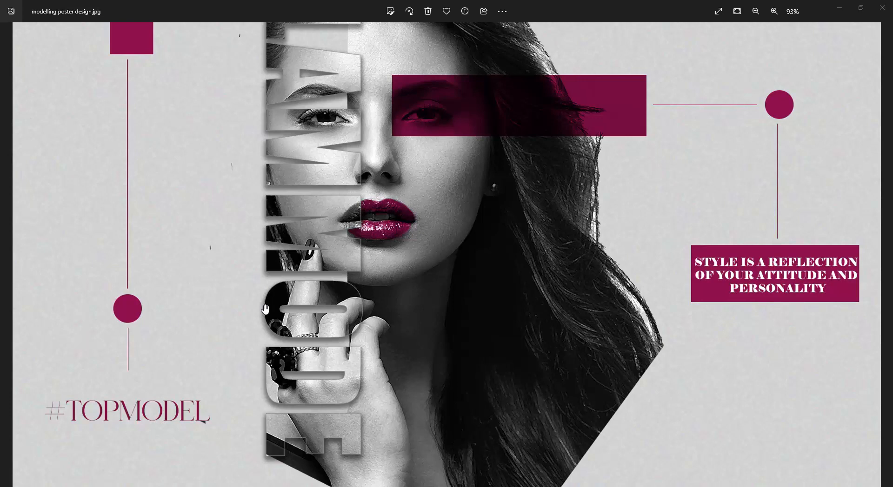
key("super+shift+c")
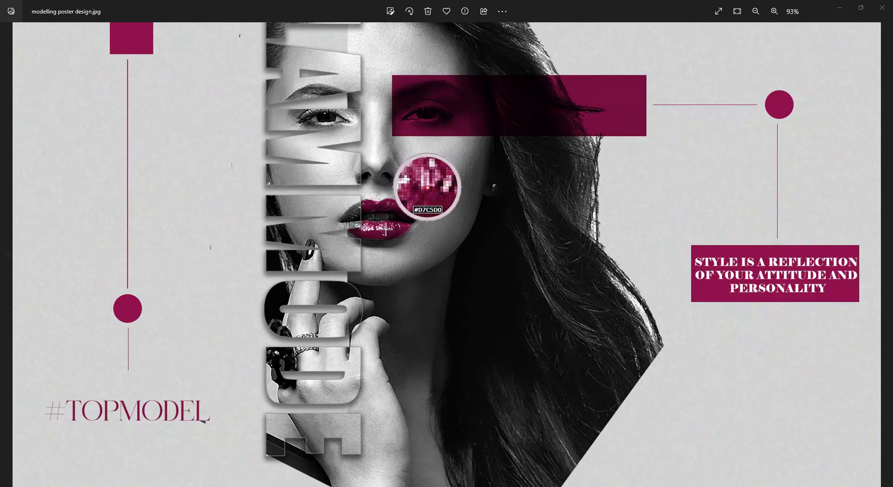
left_click(386, 230)
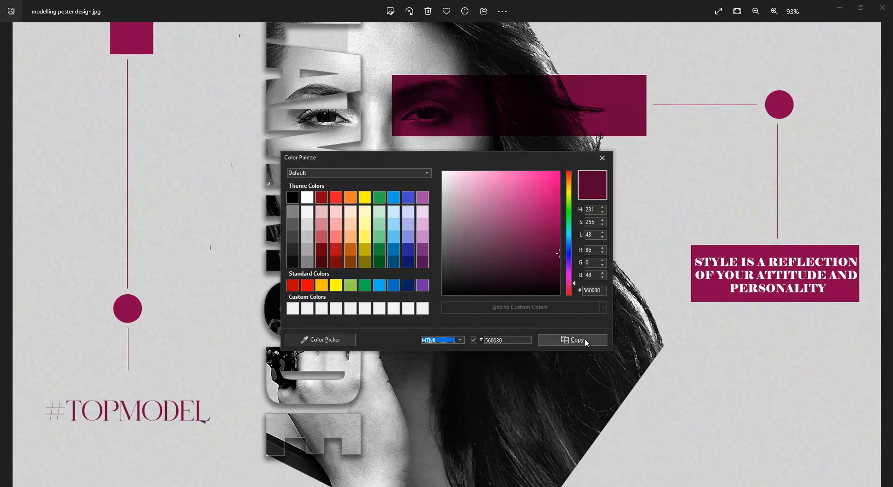
left_click(583, 340)
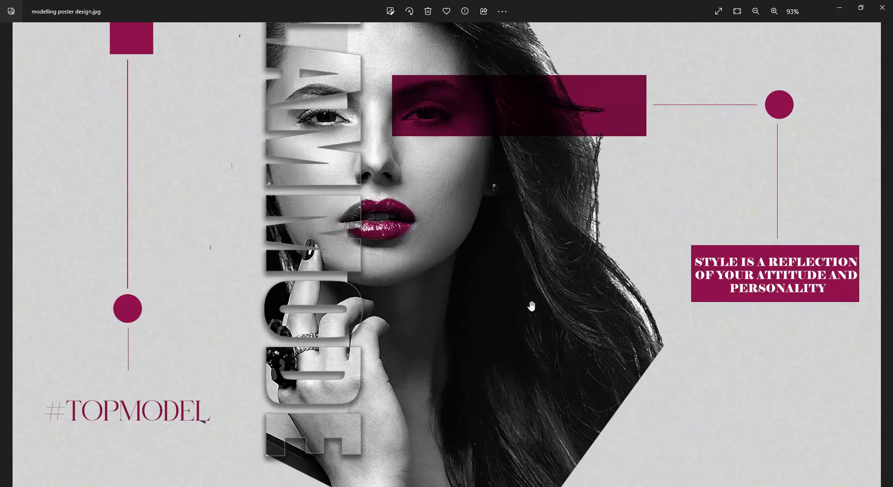
scroll(531, 307, "down", 3)
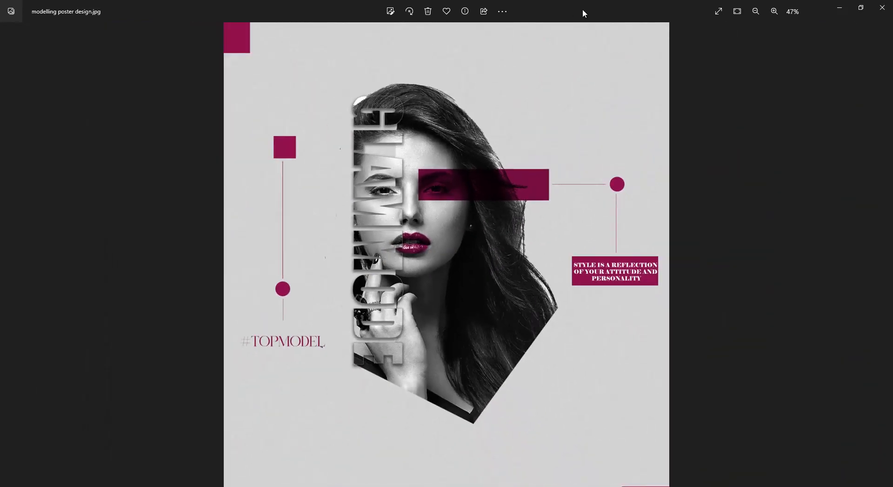
left_click_drag(583, 13, 541, 2)
left_click(839, 11)
key("alt+Tab")
key("alt+Tab")
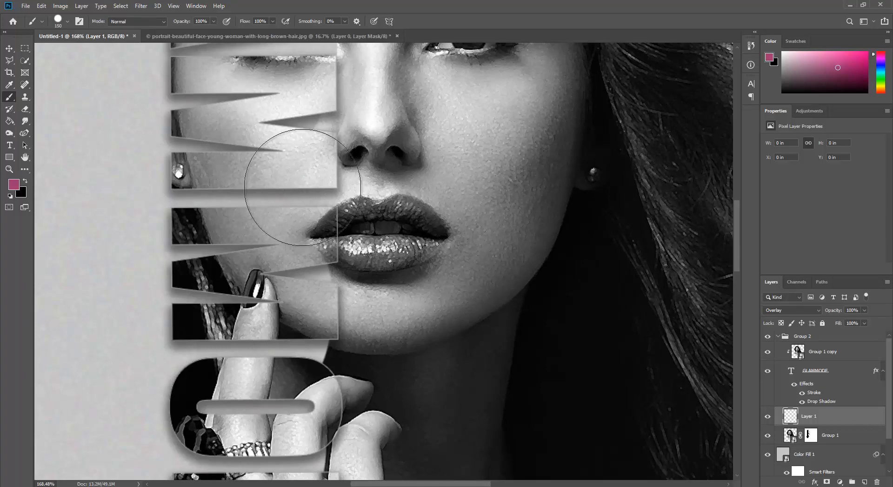
- Back in Photoshop, set the foreground colour to the copied dark magenta #560030
scroll(329, 231, "down", 6)
scroll(330, 231, "down", 3)
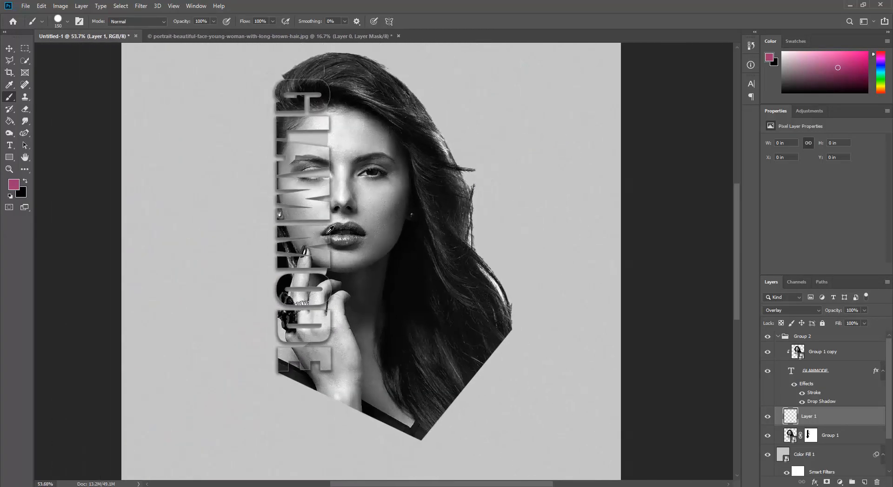
scroll(329, 231, "up", 6)
scroll(329, 230, "up", 2)
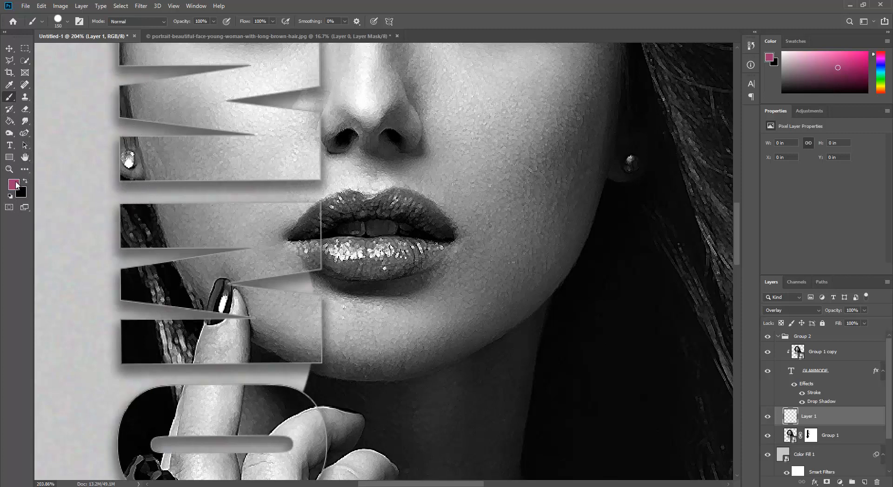
left_click(15, 185)
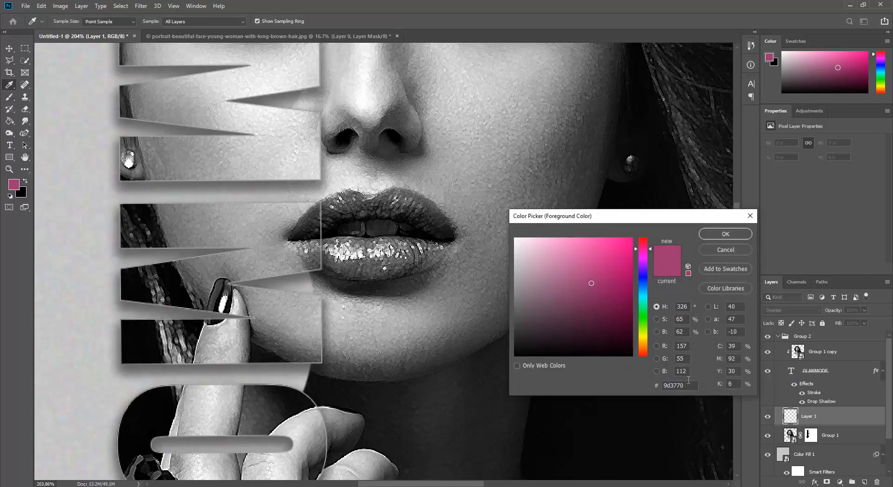
key("ctrl+v")
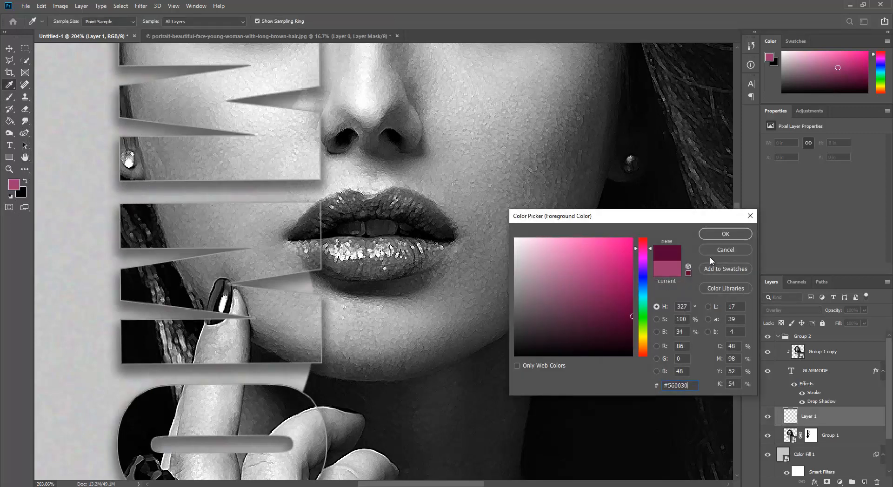
left_click(726, 234)
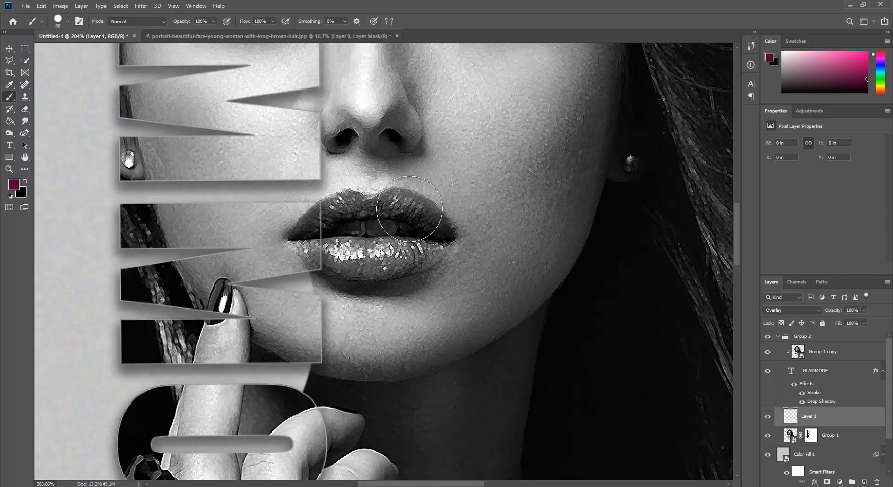
- Choose the Soft Round brush with 0% hardness and reduce its size to 25 px
right_click(411, 210)
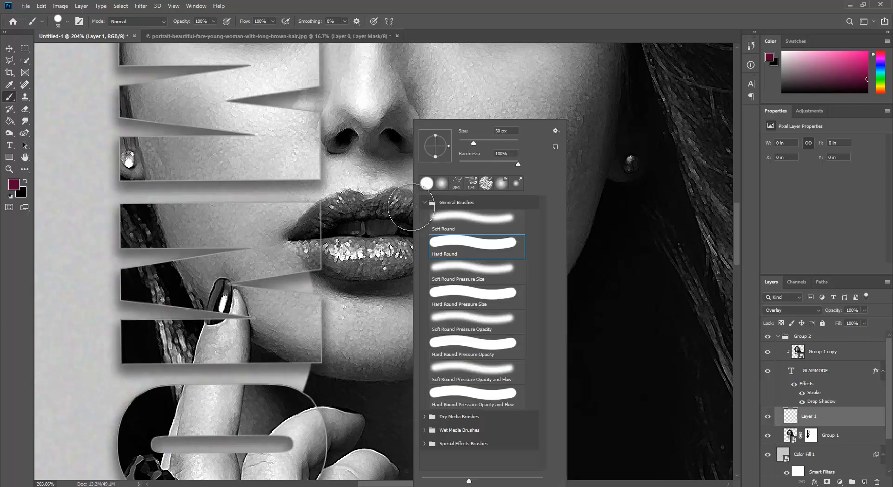
left_click(468, 227)
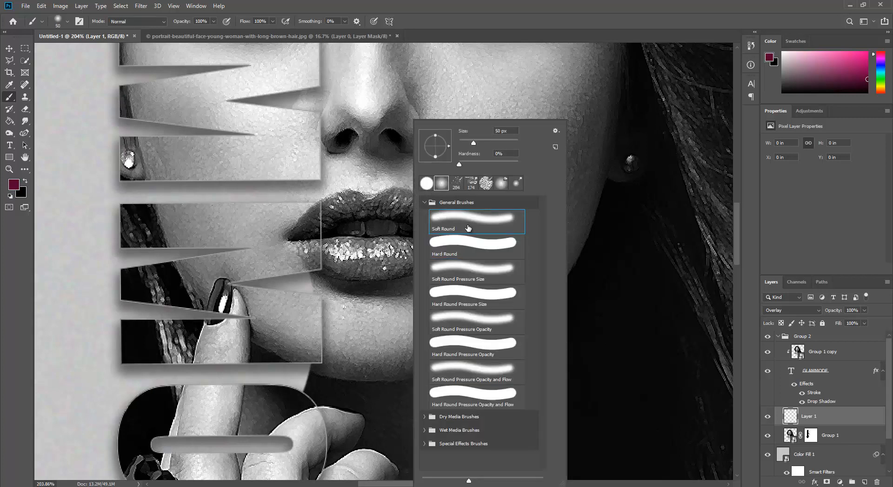
left_click(782, 196)
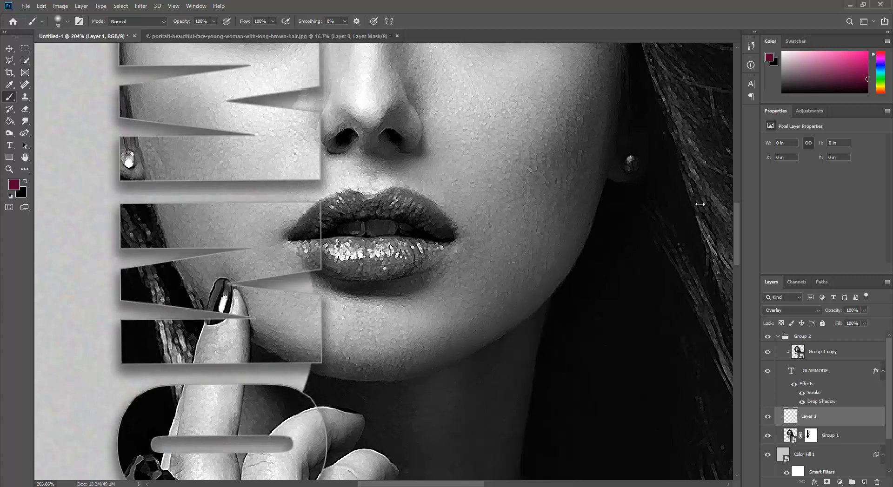
key("bracketleft")
key("bracketleft")
key("bracketleft")
key("bracketleft")
- Paint the portrait's lips outside the lettering with dark magenta, redoing the last stroke to clean up the lip edge
mouse_move(443, 232)
left_mouse_down()
mouse_move(402, 200)
mouse_move(345, 202)
mouse_move(329, 218)
mouse_move(400, 210)
mouse_move(438, 238)
mouse_move(331, 247)
mouse_move(329, 264)
mouse_move(402, 266)
mouse_move(444, 251)
left_mouse_up()
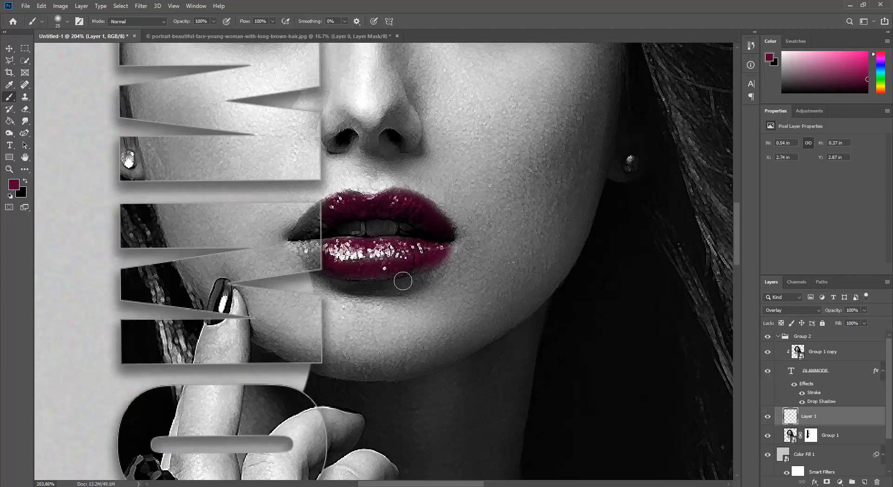
scroll(408, 256, "right", 1)
scroll(408, 256, "down", 4)
scroll(381, 252, "up", 7)
scroll(391, 246, "down", 1)
key("ctrl+z")
mouse_move(504, 254)
left_mouse_down()
mouse_move(488, 243)
mouse_move(329, 283)
mouse_move(392, 257)
mouse_move(311, 277)
mouse_move(421, 286)
mouse_move(466, 275)
left_mouse_up()
scroll(377, 265, "down", 1)
scroll(377, 265, "up", 1)
scroll(386, 270, "down", 5)
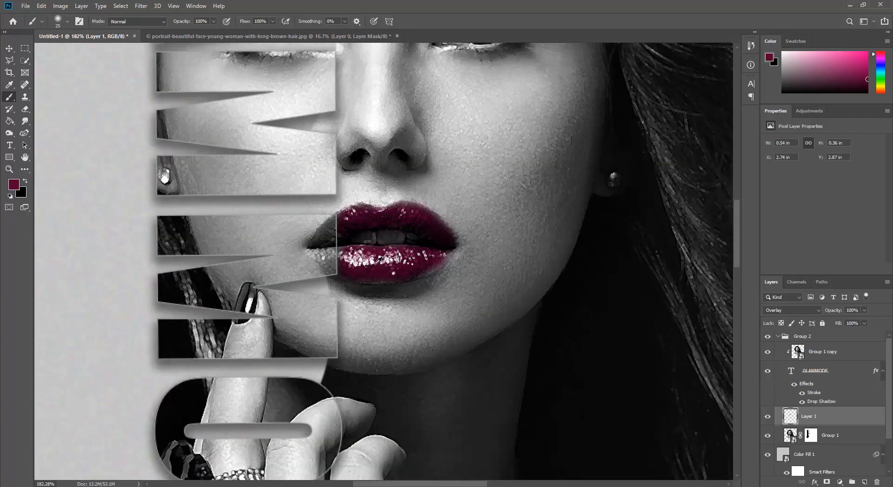
scroll(379, 260, "down", 4)
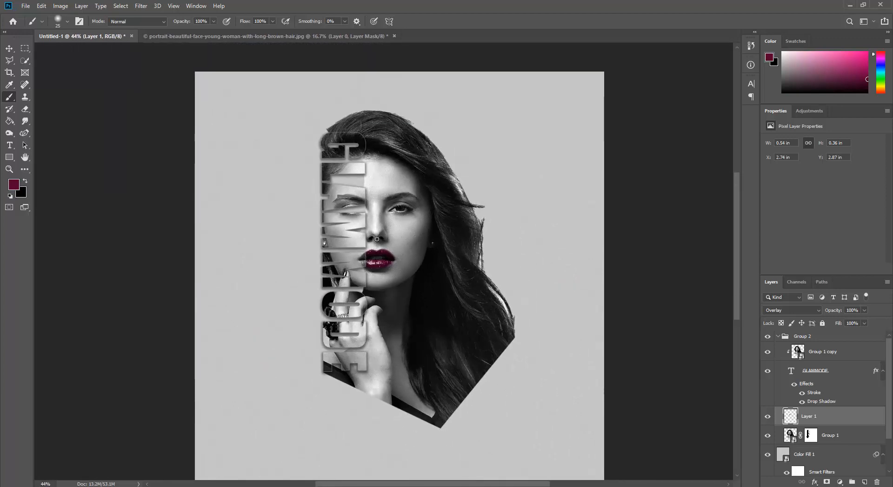
scroll(386, 232, "up", 2)
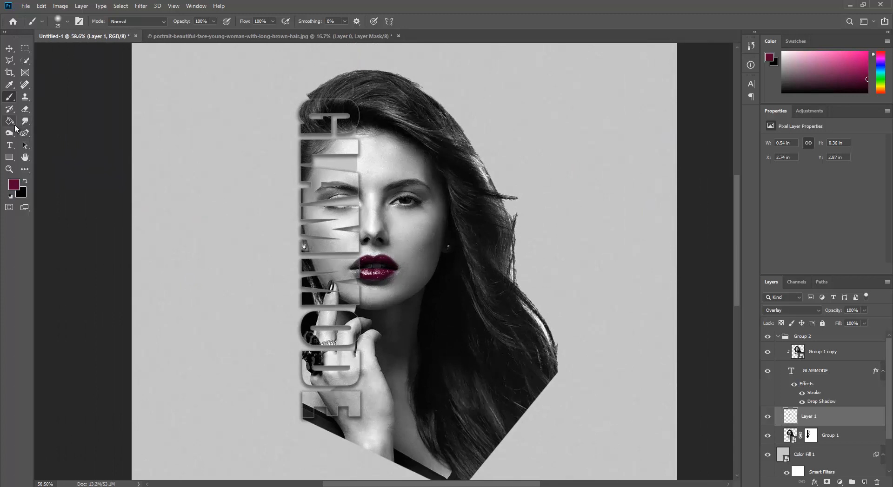
- Collapse Group 2 and check the placement of the magenta shapes in the reference poster shown beside the canvas
left_click(778, 338)
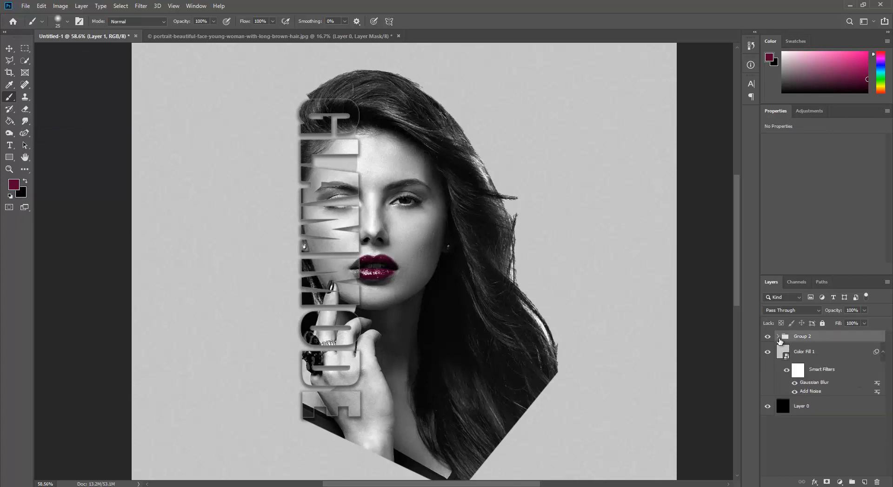
left_click(11, 158)
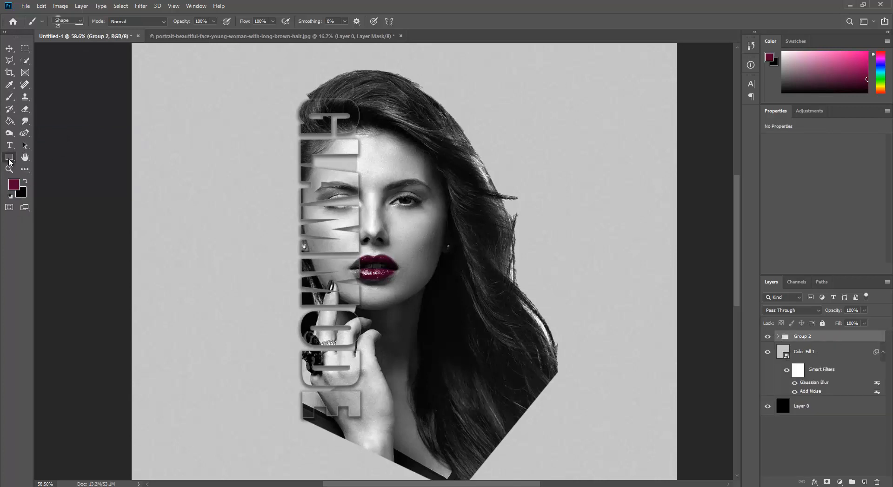
right_click(8, 161)
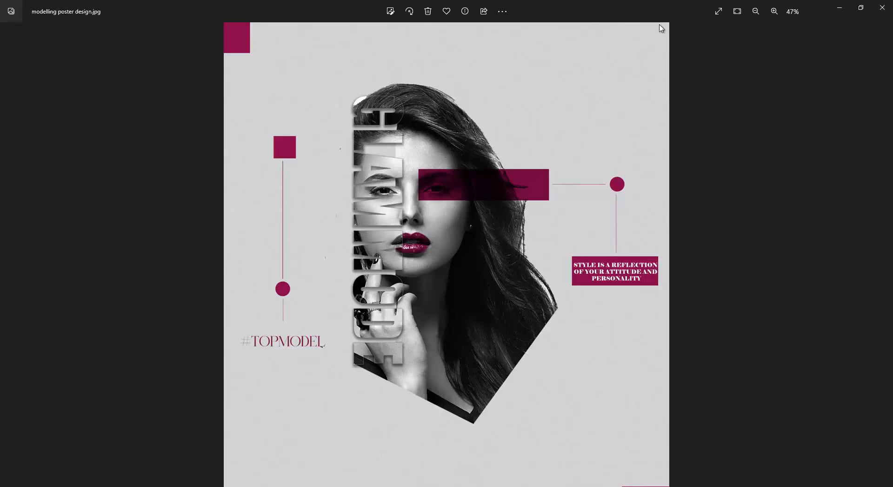
left_click_drag(659, 17, 647, 76)
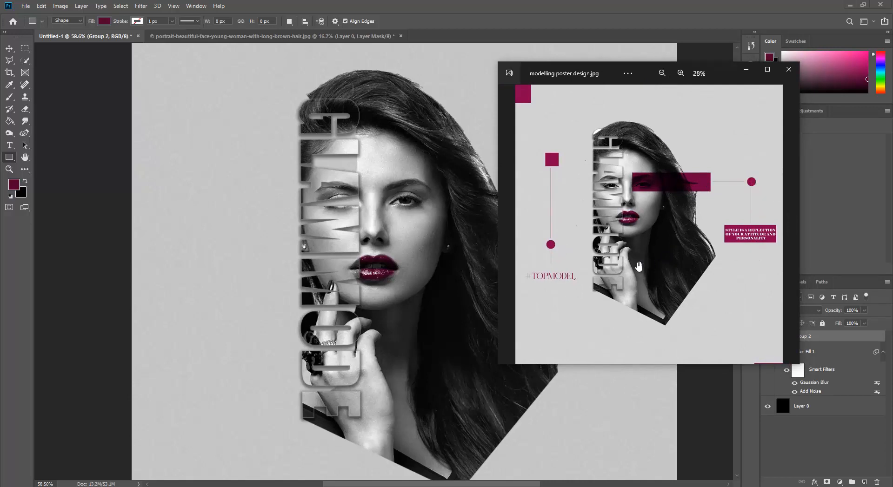
scroll(585, 266, "down", 1)
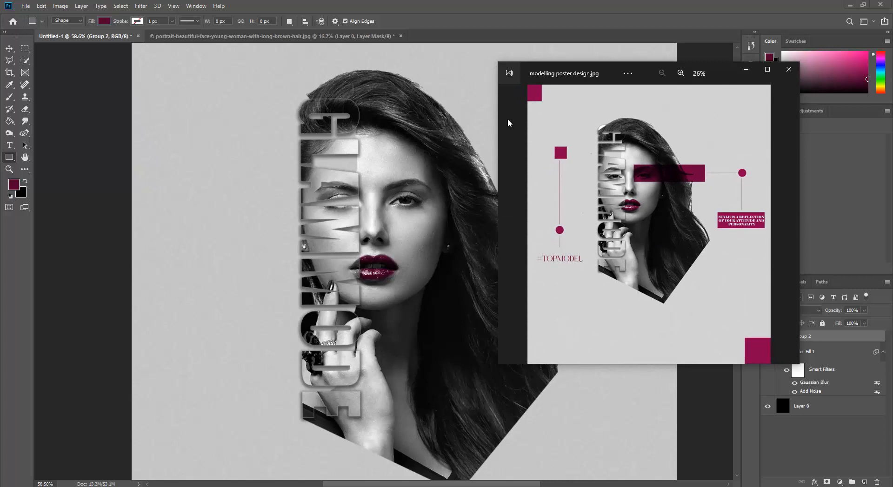
left_click(507, 4)
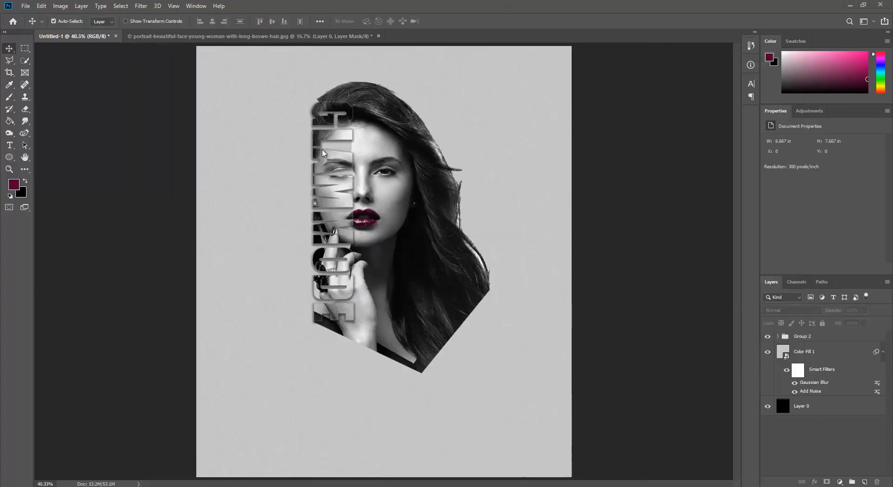
- Draw a dark magenta circle about 69 px across in the poster's lower-left area and place a duplicate beside it
right_click(9, 158)
left_click(46, 175)
left_click_drag(216, 347, 230, 362)
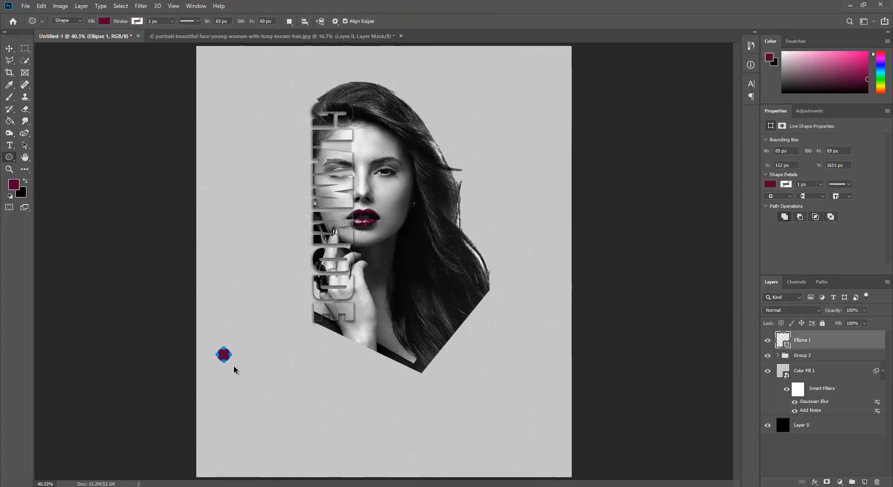
left_click(9, 49)
key("ctrl+c")
key("ctrl+v")
left_click_drag(385, 261, 248, 390)
mouse_move(224, 354)
left_mouse_down()
mouse_move(217, 389)
mouse_move(308, 399)
mouse_move(287, 429)
mouse_move(329, 396)
left_mouse_up()
- Draw a dark magenta rectangle about 293 by 149 px to the right of the two circles
right_click(8, 157)
left_click(47, 157)
left_click(8, 48)
- Duplicate the rectangle and reshape the copy into a thin horizontal line about 641 px long below the portrait
key("ctrl+c")
key("ctrl+v")
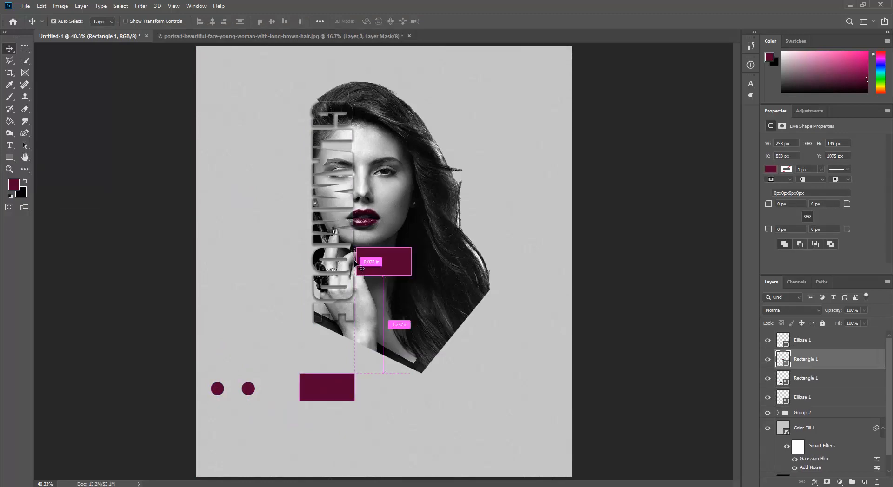
key("ctrl+t")
mouse_move(393, 260)
left_mouse_down()
mouse_move(469, 427)
mouse_move(367, 420)
left_mouse_up()
left_click_drag(427, 416, 427, 422)
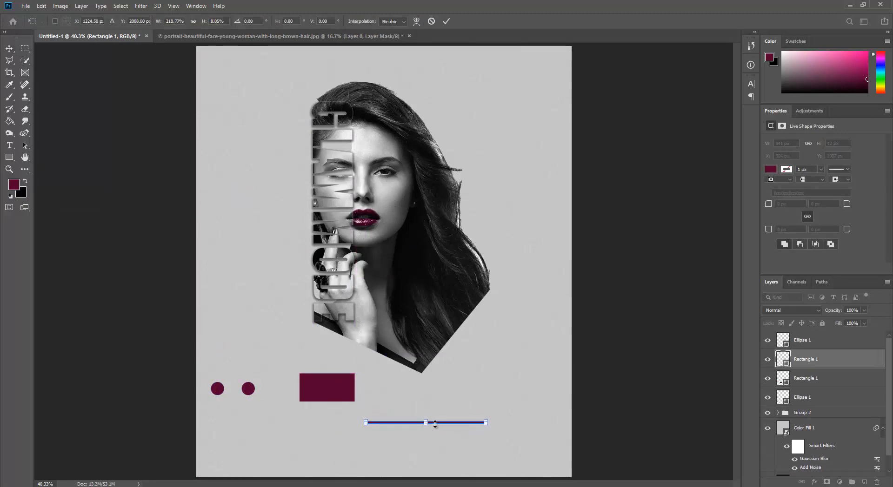
left_click(9, 49)
- Duplicate the original magenta rectangle and place the copy over the portrait's fully visible eye
left_click(321, 387)
key("ctrl+c")
key("ctrl+v")
left_click_drag(395, 260, 395, 168)
- Set the eye rectangle's blend mode to Multiply and lower its opacity to 93%
left_click(791, 310)
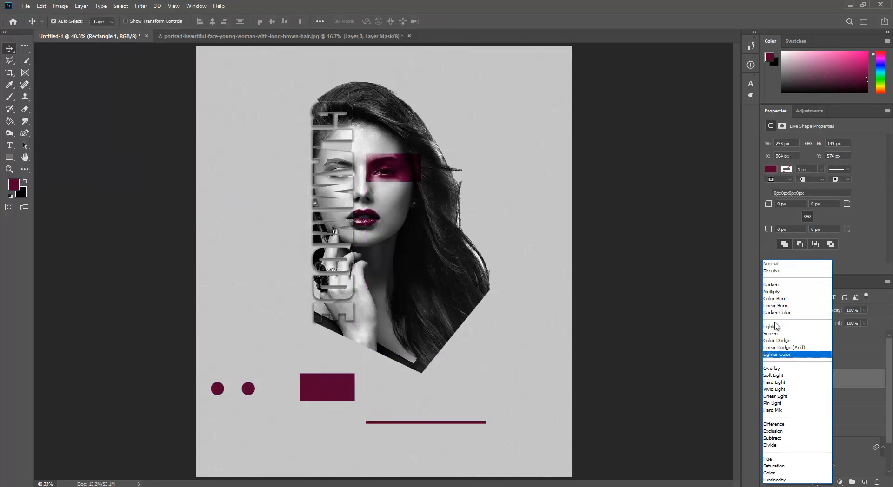
left_click(772, 292)
left_click(864, 311)
left_click_drag(866, 320, 863, 323)
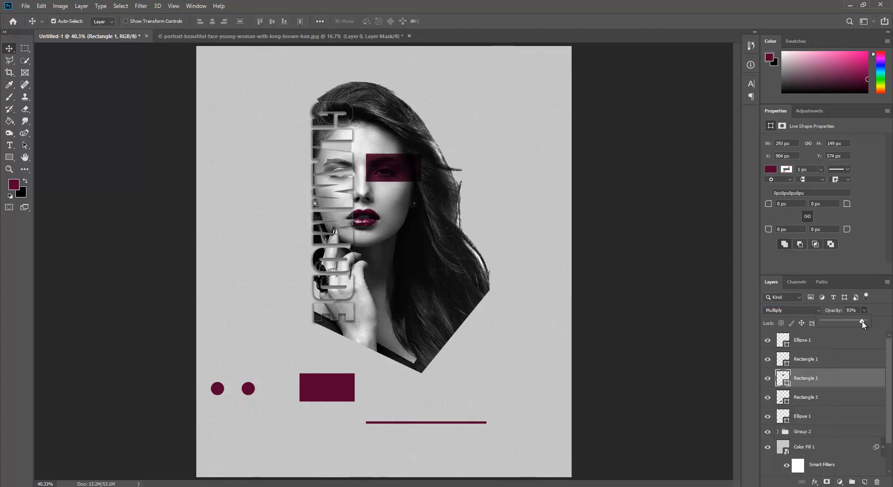
- Widen the eye rectangle to the right until it extends beyond the hair
key("ctrl+t")
left_click_drag(420, 168, 472, 170)
left_click(9, 49)
- Place a copy of the thin line beside the eye rectangle, shortened to about 207 px and thinned to about 8 px
left_click_drag(451, 422, 554, 172)
key("ctrl+t")
scroll(519, 173, "up", 5)
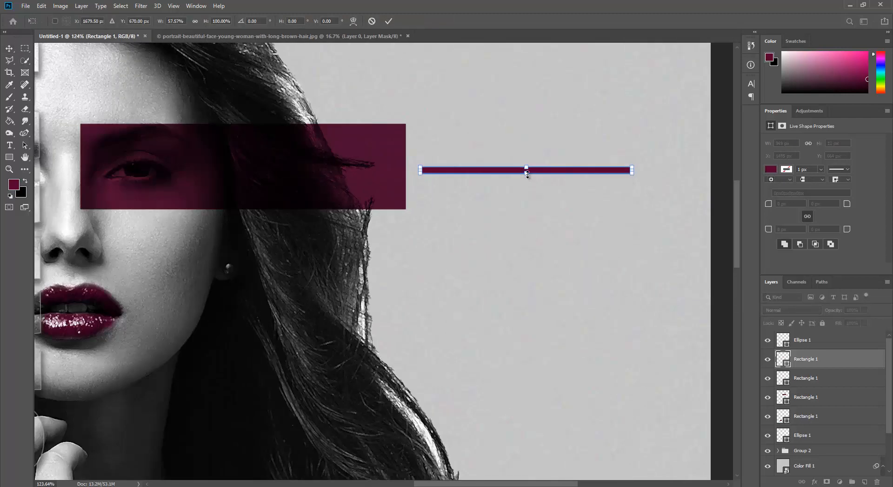
left_click_drag(632, 169, 538, 169)
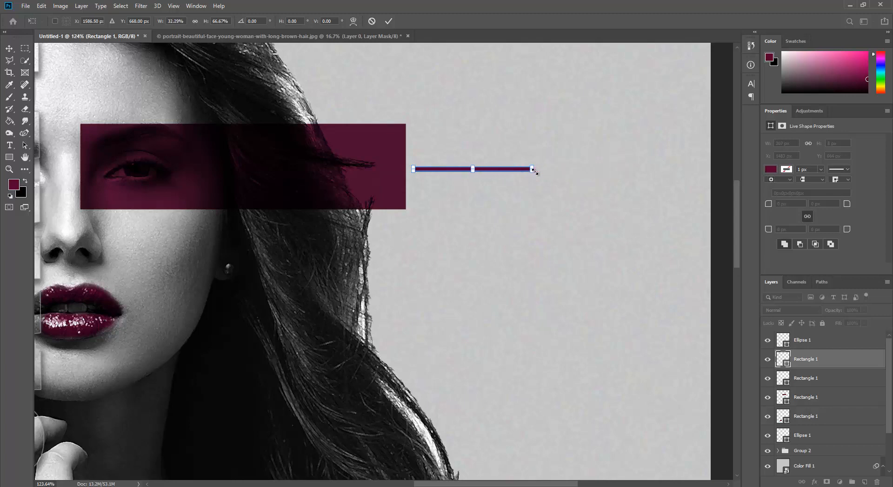
scroll(545, 259, "down", 4)
left_click_drag(544, 256, 570, 157)
key("Return")
- Move one circle to the short line's outer end and add a vertical copy of that line, about 325 px long, beneath it
left_click_drag(225, 400, 581, 119)
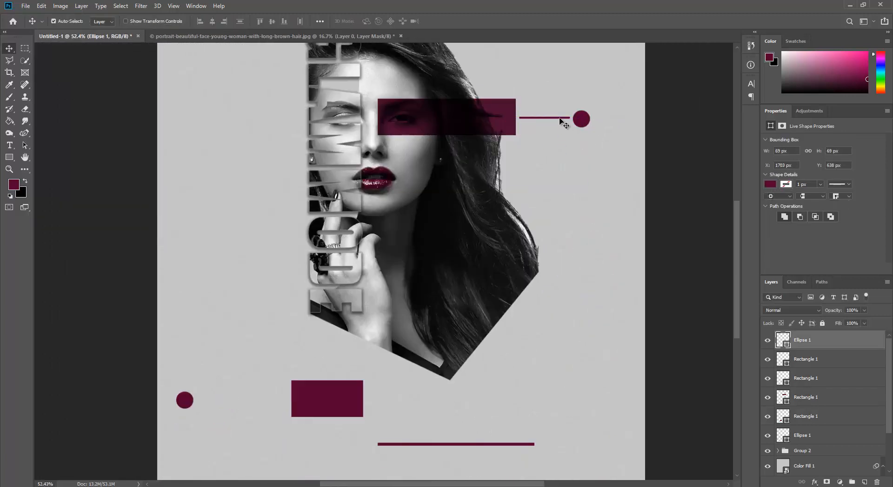
left_click(561, 118)
key("ctrl+c")
key("ctrl+v")
left_click_drag(418, 262, 583, 151)
key("ctrl+t")
left_click_drag(580, 187, 581, 215)
key("Return")
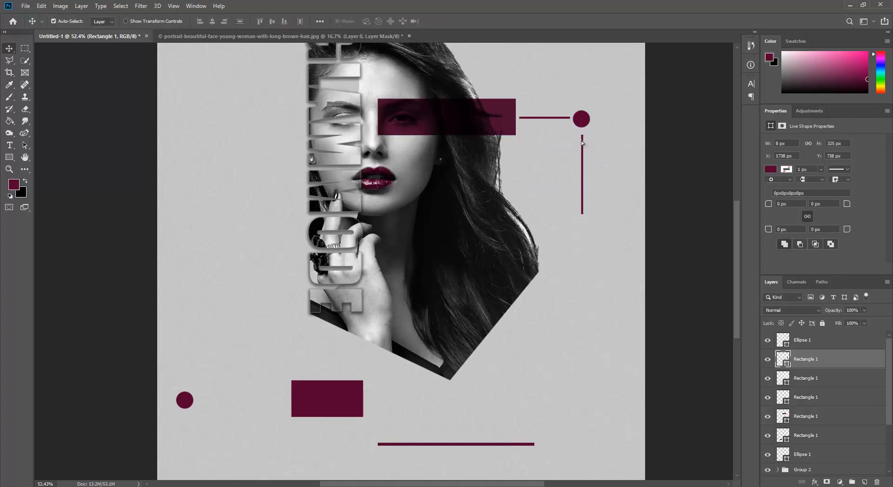
- Place a copy of the spare magenta rectangle beneath the vertical line, resized to a flat bar about 407 by 50 px
left_click_drag(582, 142, 581, 143)
scroll(586, 209, "down", 1)
scroll(344, 381, "up", 1)
left_click_drag(336, 385, 577, 215)
key("ctrl+t")
left_click_drag(583, 239, 582, 215)
left_click_drag(618, 208, 630, 209)
key("Return")
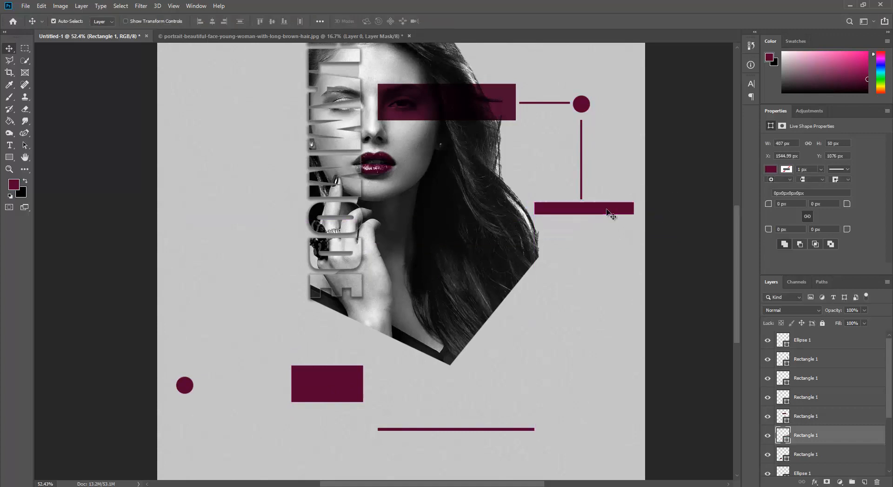
- Add the white Impact text "WORK HARD TO BE MODEL" on the flat bar and set its size to 9 pt
key("t")
left_click(575, 211)
type("WORK")
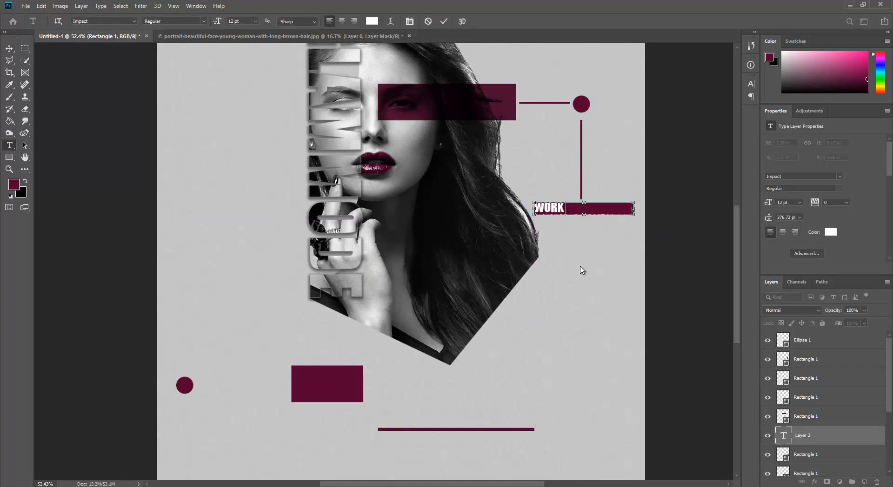
type(" HARD TO BE")
key("ctrl+a")
left_click_drag(767, 206, 766, 206)
left_click(9, 49)
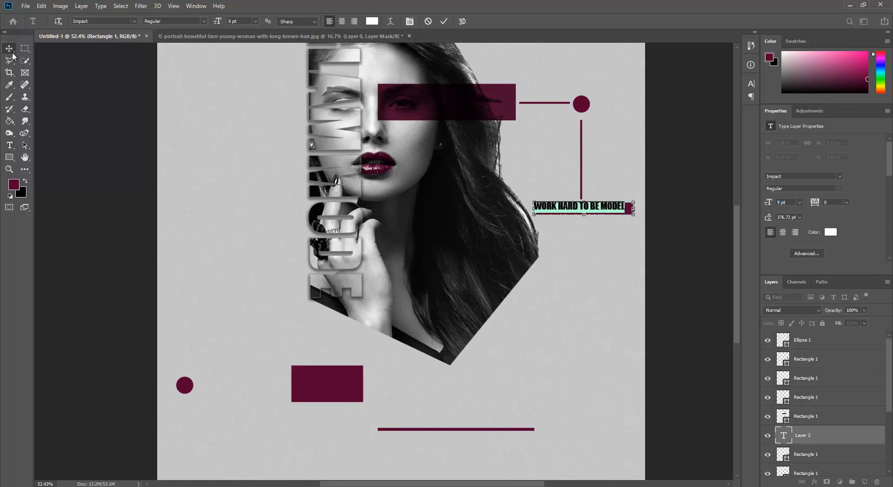
- Centre the "WORK HARD TO BE MODEL" text inside the magenta bar
left_click_drag(582, 206, 587, 207)
key("Up")
key("Left")
key("Left")
key("Left")
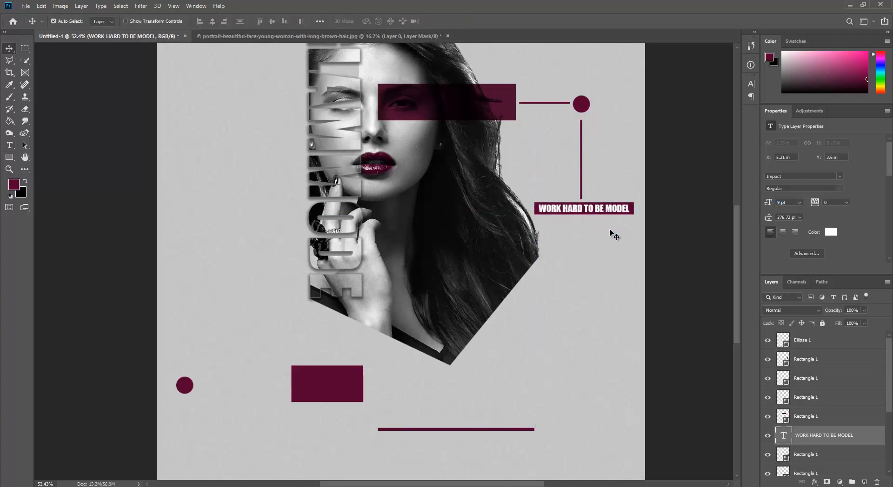
left_click(561, 321)
- Place a copy of the spare rectangle in the empty area left of the portrait, scaled to a small square, about 28% width and 52% height
scroll(562, 322, "up", 3)
scroll(562, 321, "down", 1)
scroll(562, 322, "up", 2)
left_click_drag(305, 443, 235, 162, "alt")
key("ctrl+t")
left_click_drag(223, 183, 219, 144, "alt")
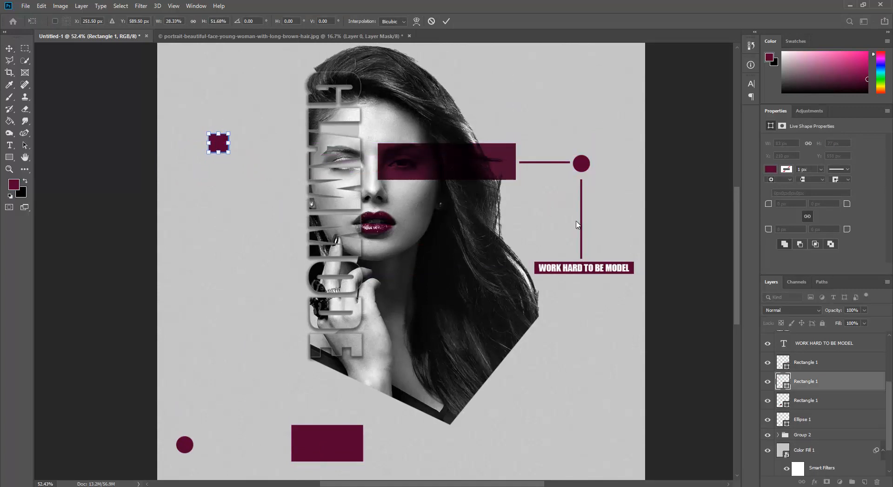
key("Return")
- Add a copy of the 325 px vertical line beneath the small square and move the spare circle to its lower end
left_click_drag(580, 225, 219, 207, "alt")
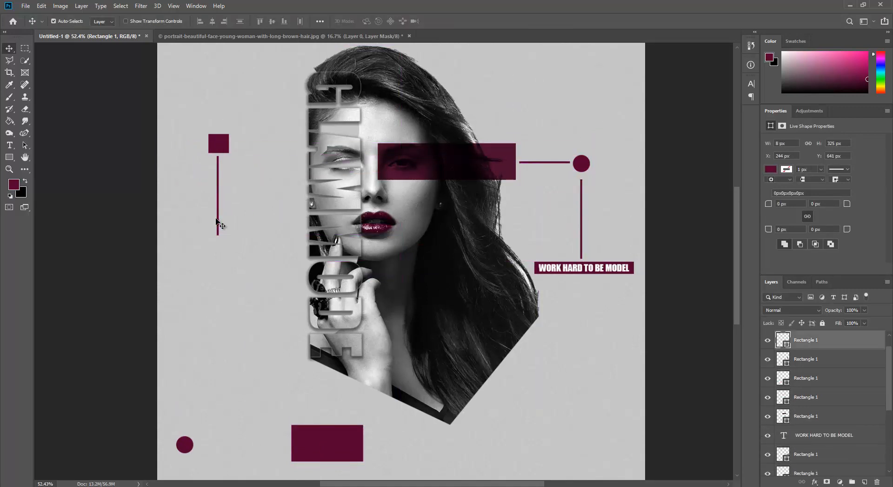
left_click_drag(184, 445, 217, 248)
- Align another copy of the vertical line beneath that circle and shorten it to about 50% of its height
left_click(402, 261)
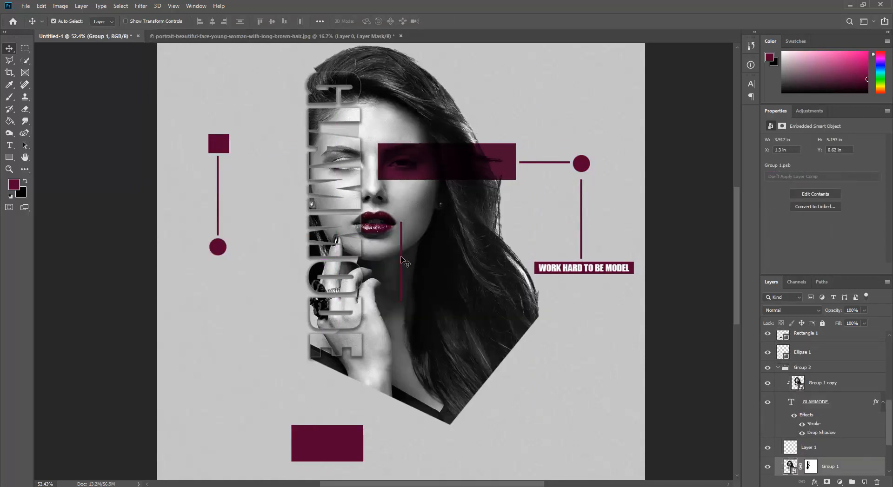
left_click_drag(401, 262, 219, 299)
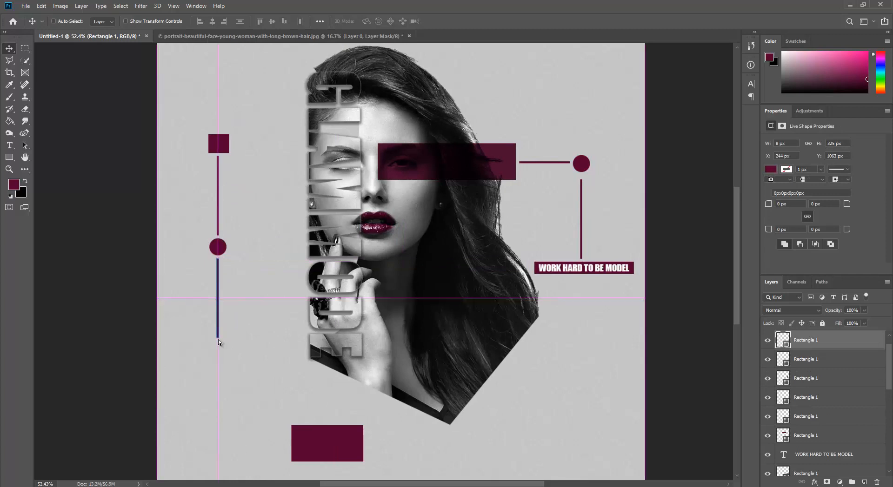
key("ctrl+t")
left_click_drag(218, 339, 217, 298)
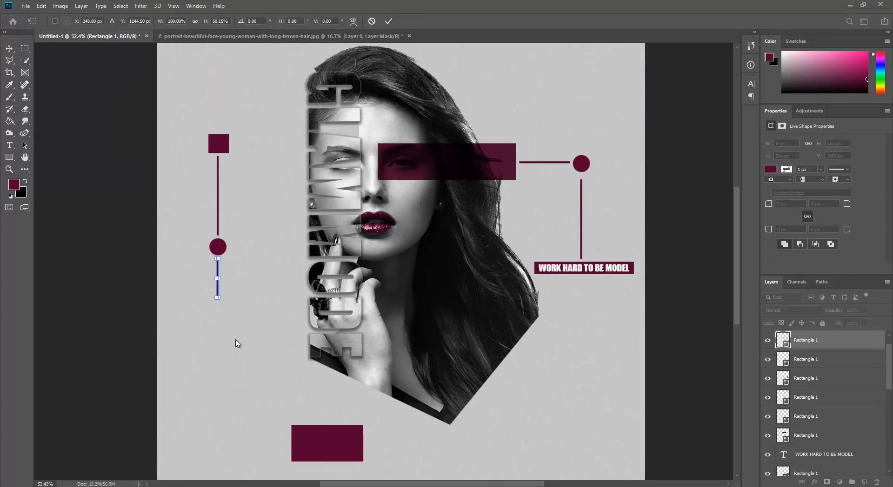
- Set the text colour to the small square's magenta and add the text "SMART" below the short vertical line
left_click(9, 146)
left_click(373, 22)
left_click(571, 300)
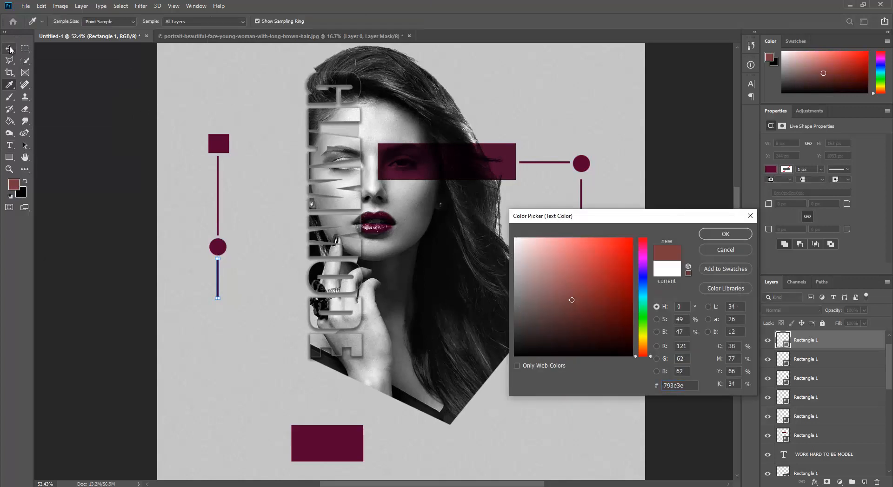
left_click(218, 143)
left_click(725, 233)
left_click(197, 324)
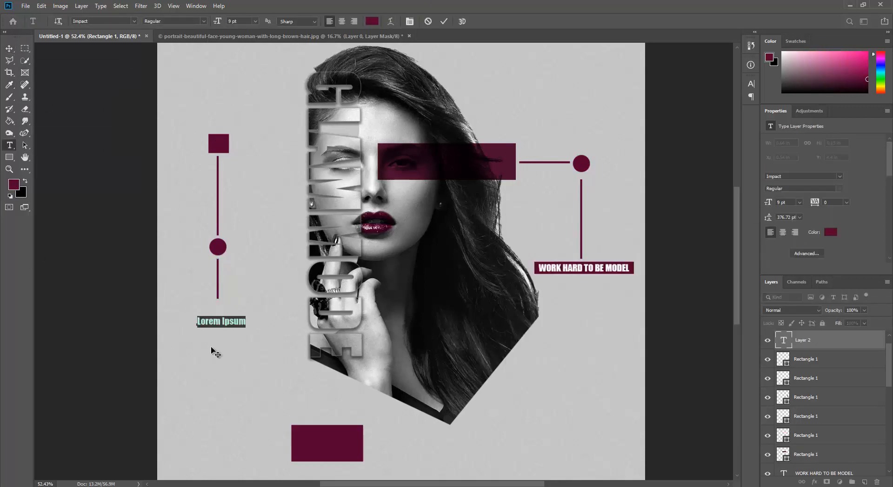
type("SMART")
- Move the SMART text closer to the short vertical line and change its font to Montserrat
left_click(9, 49)
left_click_drag(217, 323, 227, 314)
double_click(227, 314)
left_click(114, 21)
type("mon")
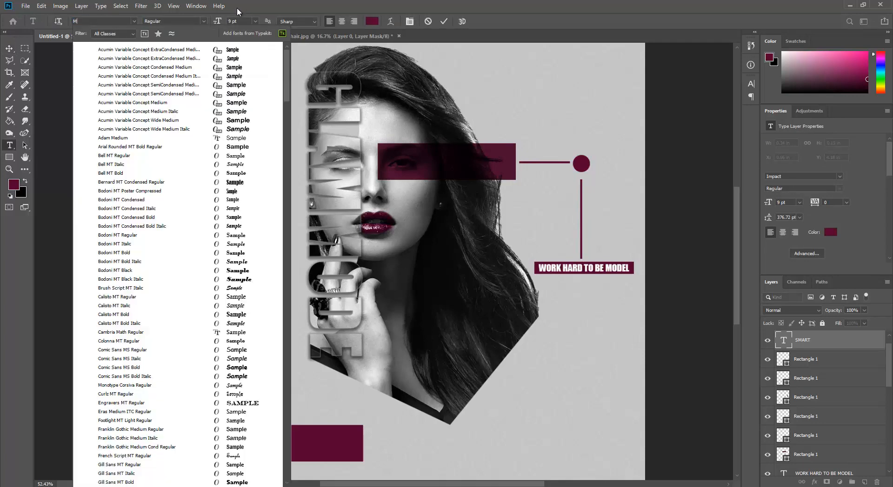
type("ts")
left_click(139, 50)
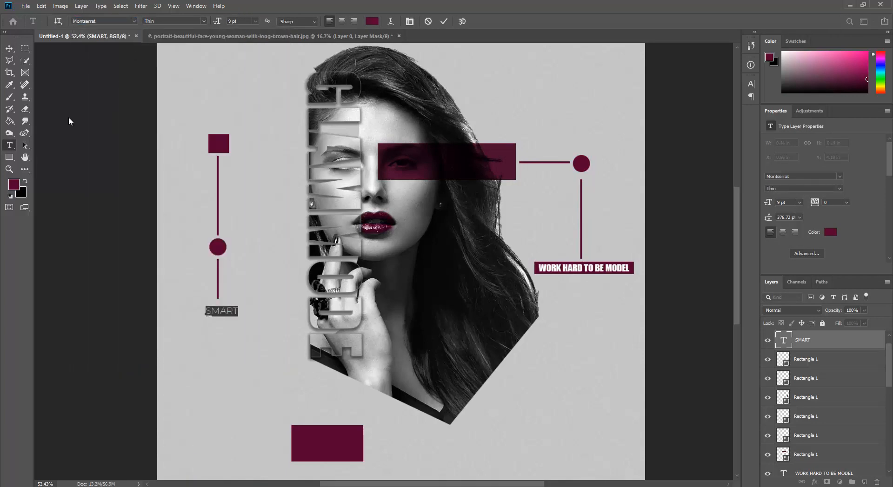
- Centre SMART beneath the short vertical line and set its font style to Regular
left_click(10, 48)
left_click_drag(219, 313, 214, 313)
double_click(217, 311)
left_click(186, 21)
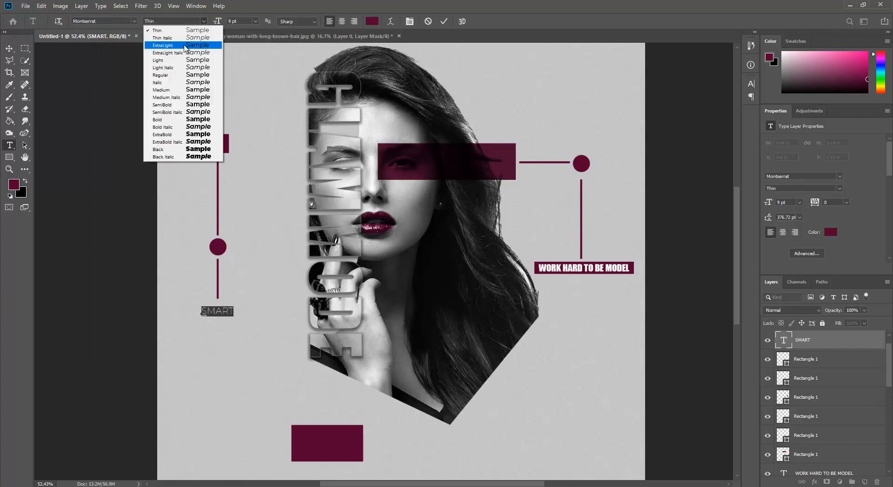
left_click(158, 47)
double_click(218, 311)
left_click(188, 22)
left_click(179, 76)
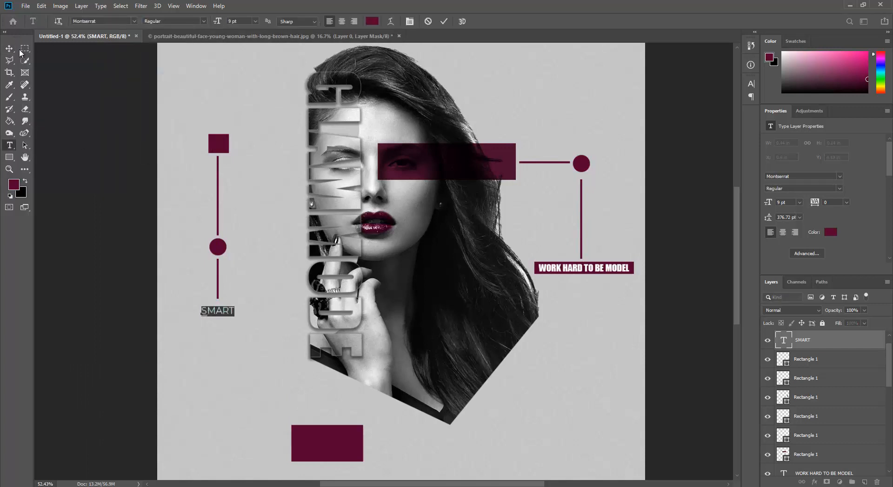
left_click(9, 48)
- Place a copy of SMART beneath the text bar, with a copy of the short horizontal line on its right, narrowed to about 58%
left_click_drag(221, 313, 581, 290)
left_click(582, 233)
left_click_drag(553, 163, 637, 286)
key("ctrl+t")
left_click_drag(654, 286, 633, 287)
scroll(627, 289, "up", 6)
key("Down")
key("Down")
key("Down")
key("Down")
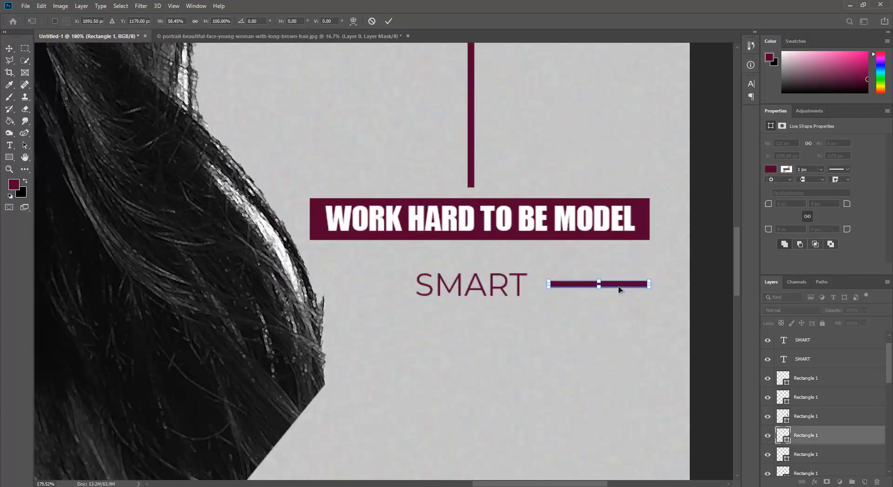
key("Return")
- Mirror the look with a line copy on SMART's left, centre the word between both lines and extend the right line towards it
left_click_drag(591, 286, 357, 286)
left_click(483, 289)
left_click_drag(482, 288, 485, 287)
left_click(560, 286)
key("ctrl+t")
left_click_drag(548, 284, 536, 285)
key("Return")
- Delete the spare magenta rectangle below the portrait and select the leftover horizontal line
scroll(365, 164, "down", 6)
scroll(364, 164, "down", 4)
left_click(465, 331)
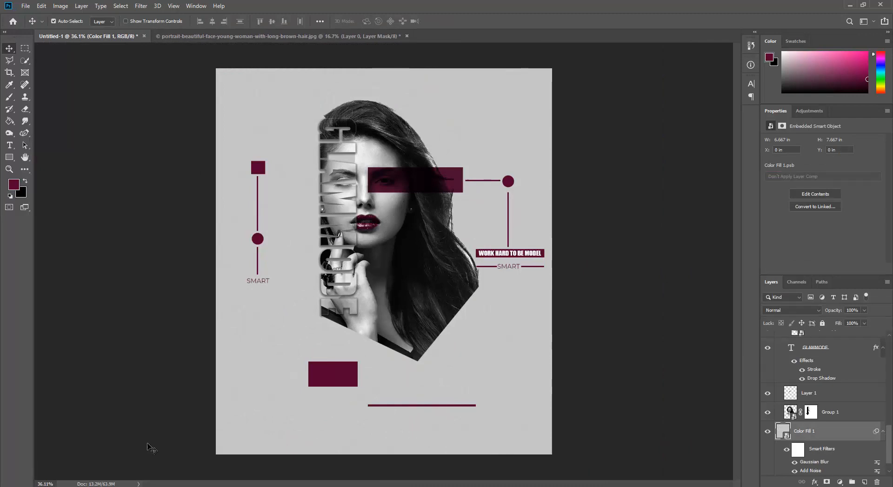
left_click(330, 380)
key("Delete")
left_click(395, 407)
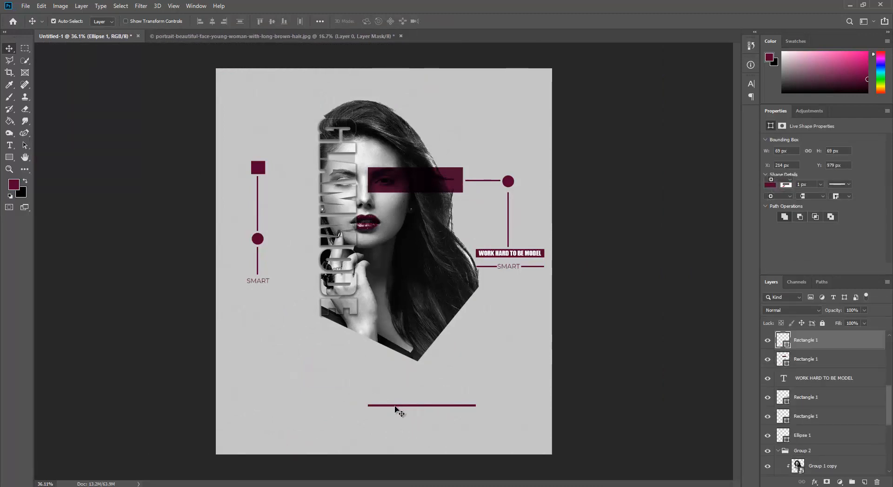